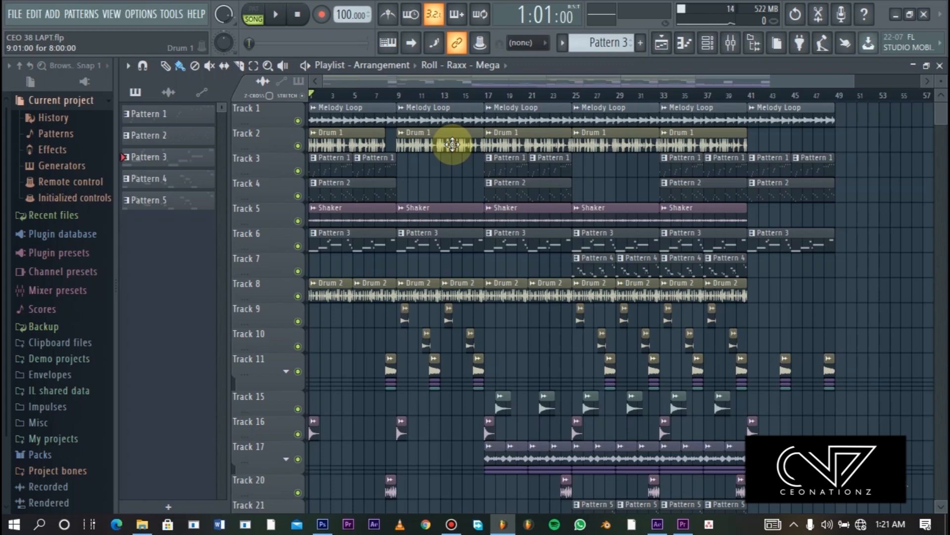
# Play the full arrangement from the start and from bar 25 to review the mix
pyautogui.press('space')
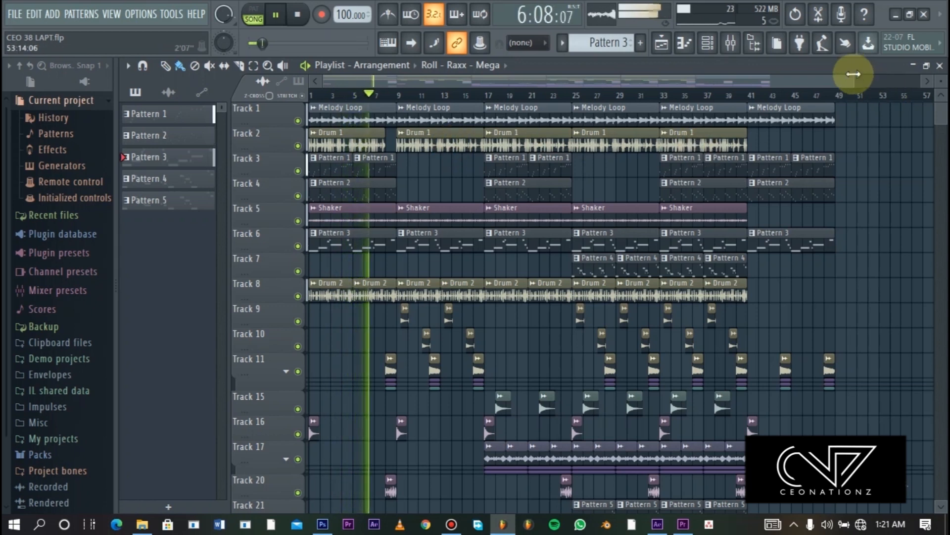
pyautogui.moveTo(854, 79); pyautogui.dragTo(674, 102)
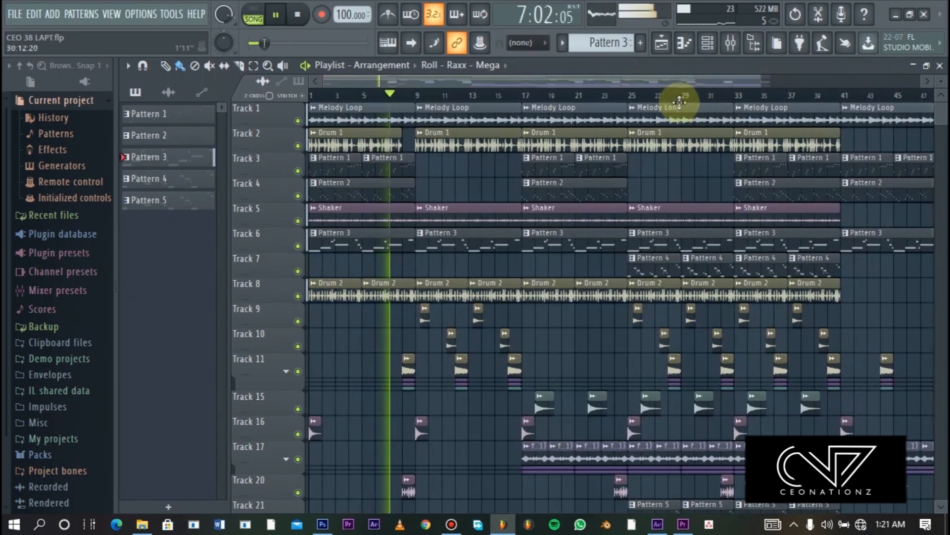
pyautogui.click(625, 102)
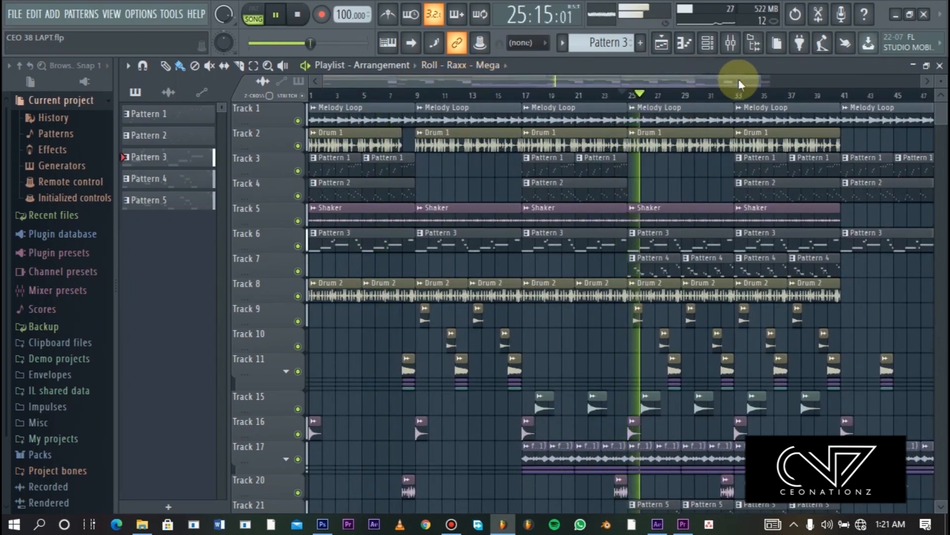
pyautogui.moveTo(756, 85); pyautogui.dragTo(870, 81)
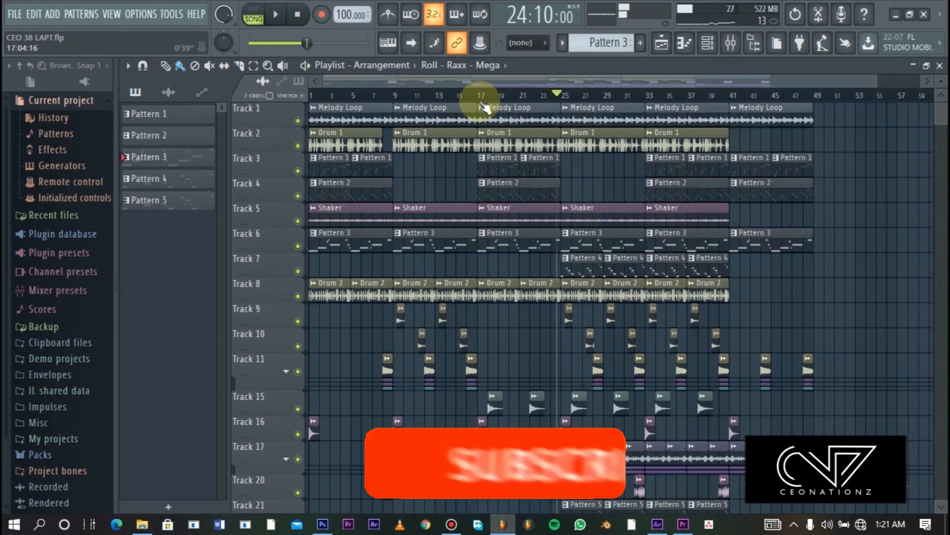
pyautogui.press('space')
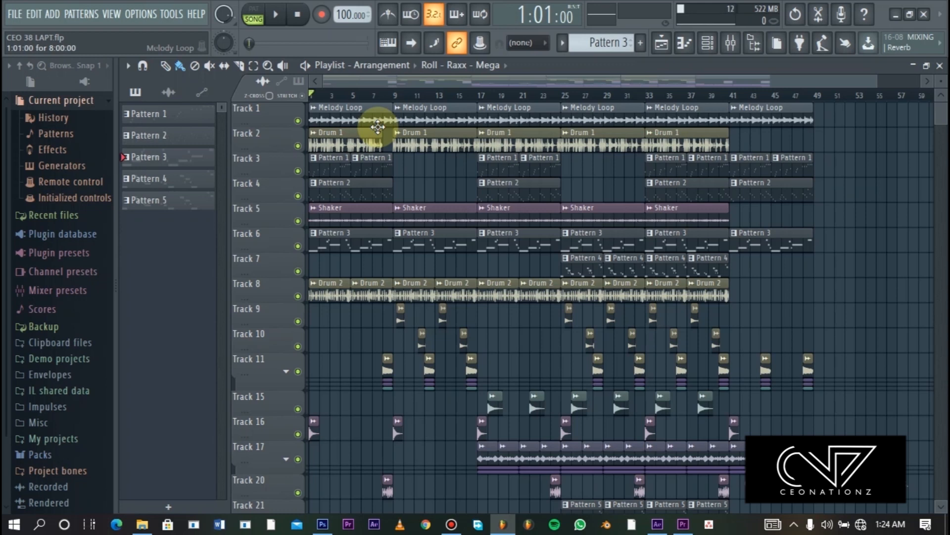
# Lower the Master fader in the mixer, fine-tuning its level while the song plays from bar 24
pyautogui.press('F9')
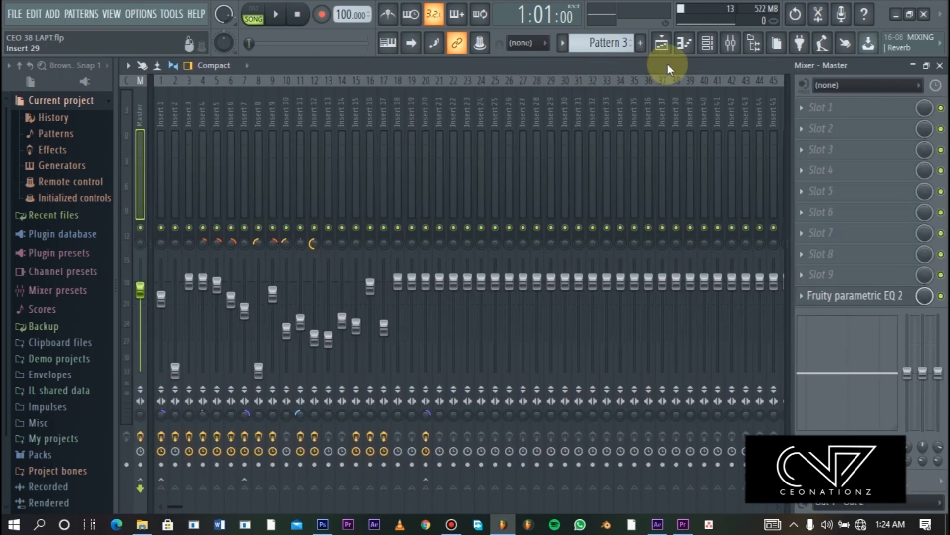
pyautogui.moveTo(141, 290); pyautogui.dragTo(141, 314)
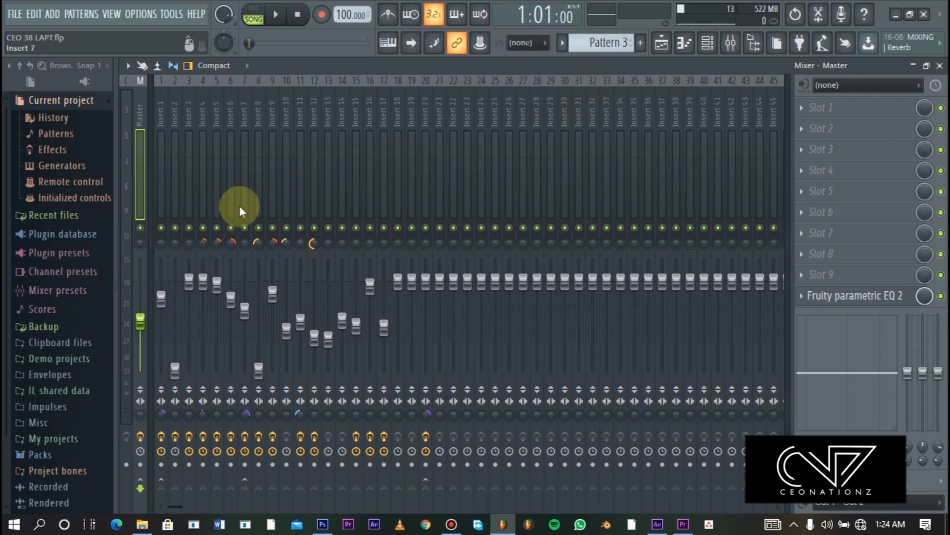
pyautogui.click(660, 43)
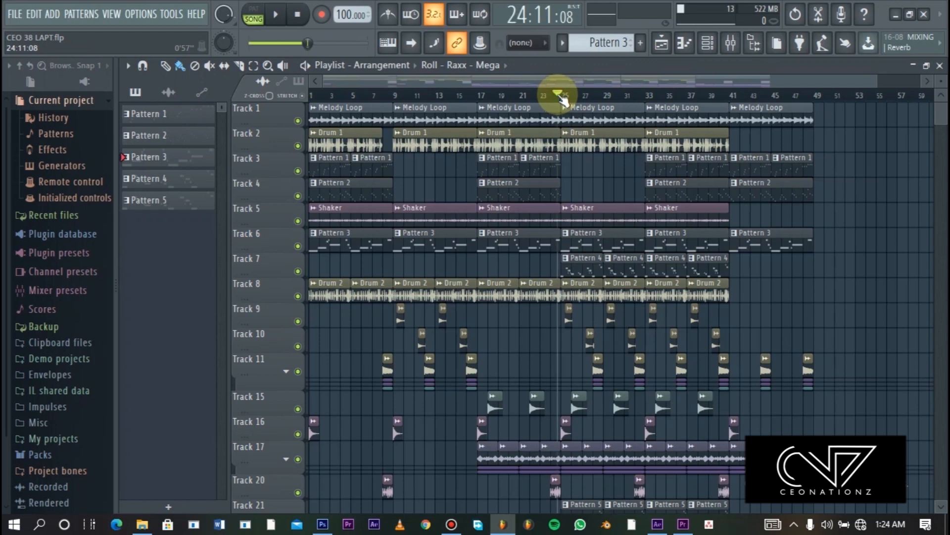
pyautogui.press('space')
pyautogui.click(729, 44)
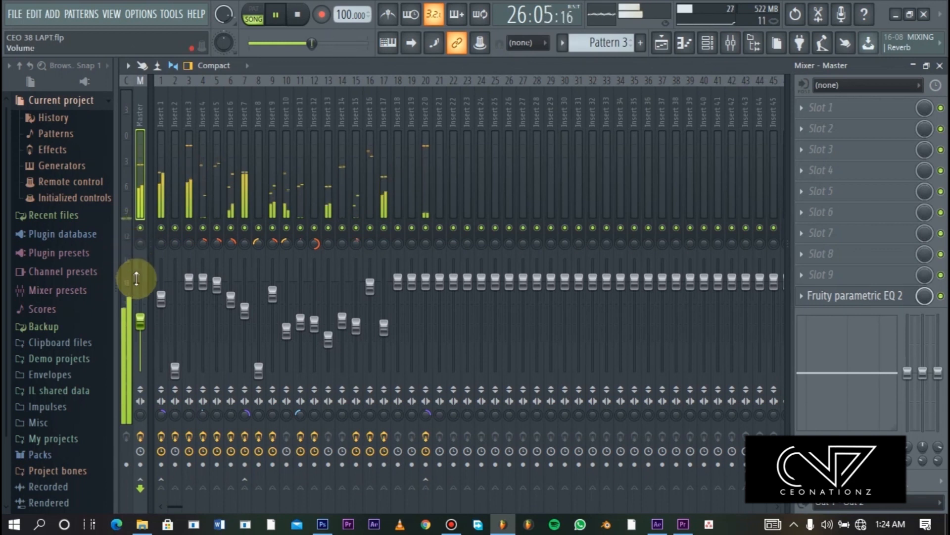
pyautogui.moveTo(142, 324); pyautogui.dragTo(141, 319)
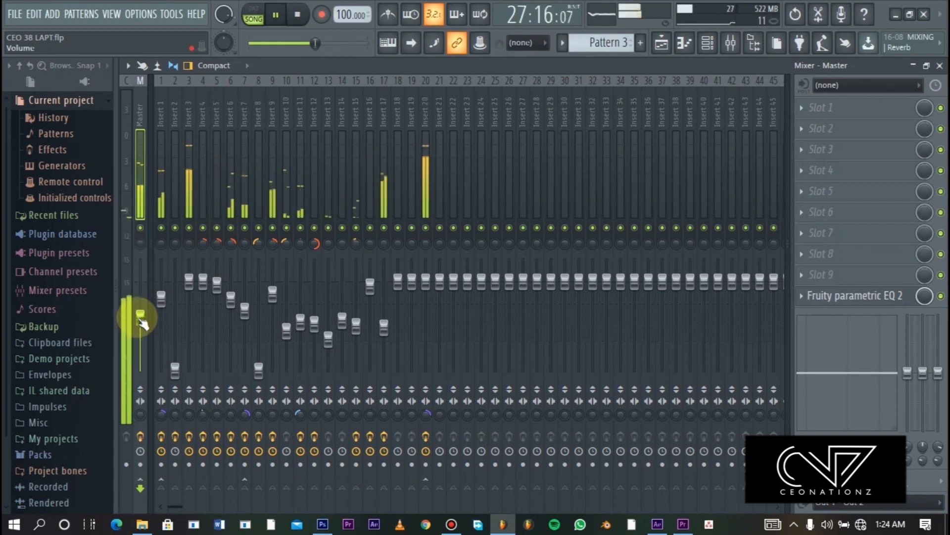
pyautogui.click(139, 320)
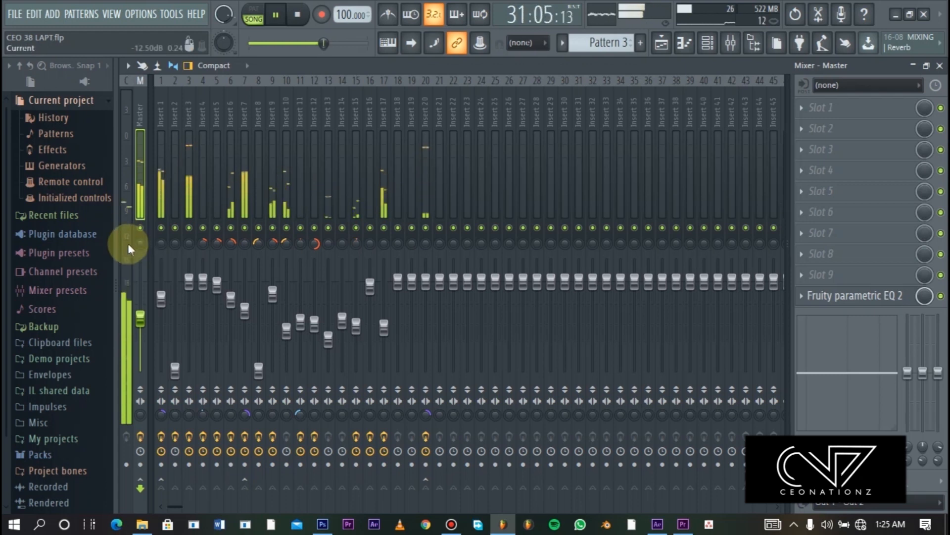
pyautogui.press('space')
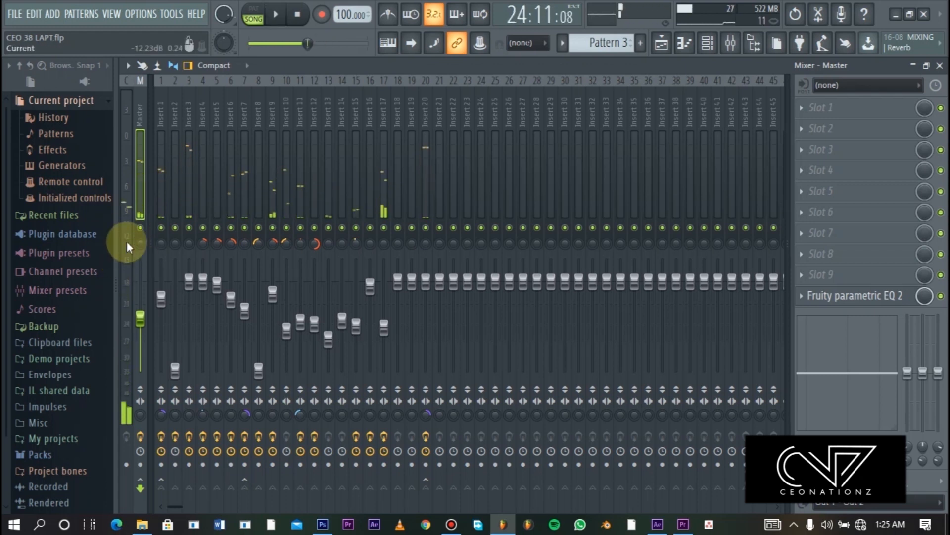
# Render the full song as a WAV file named Mastering in the FL files folder
pyautogui.press('F5')
pyautogui.moveTo(880, 85); pyautogui.dragTo(922, 88)
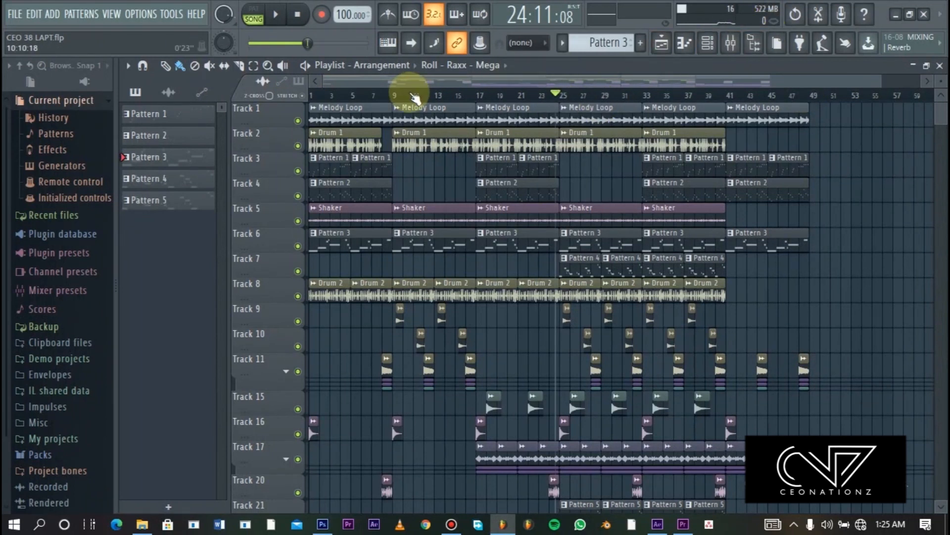
pyautogui.hotkey('ctrl', 'r')
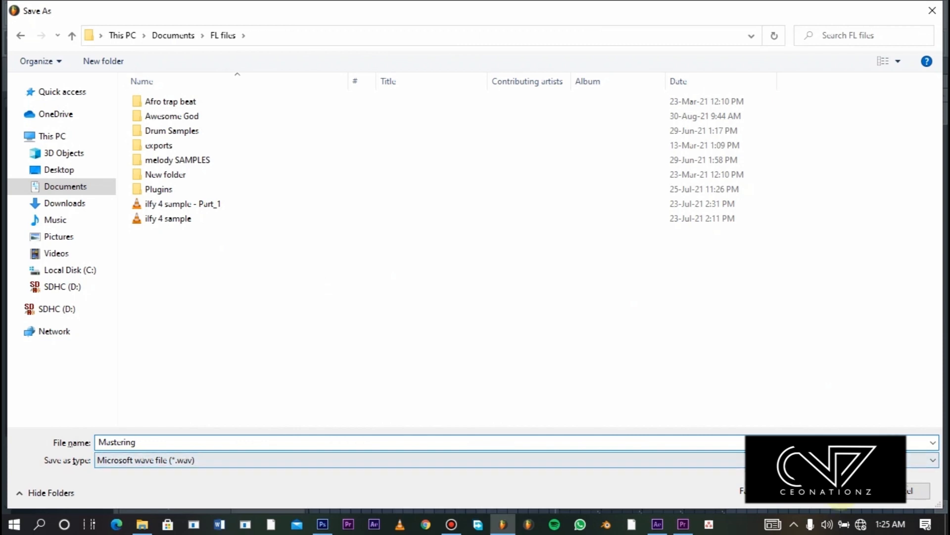
pyautogui.press('Return')
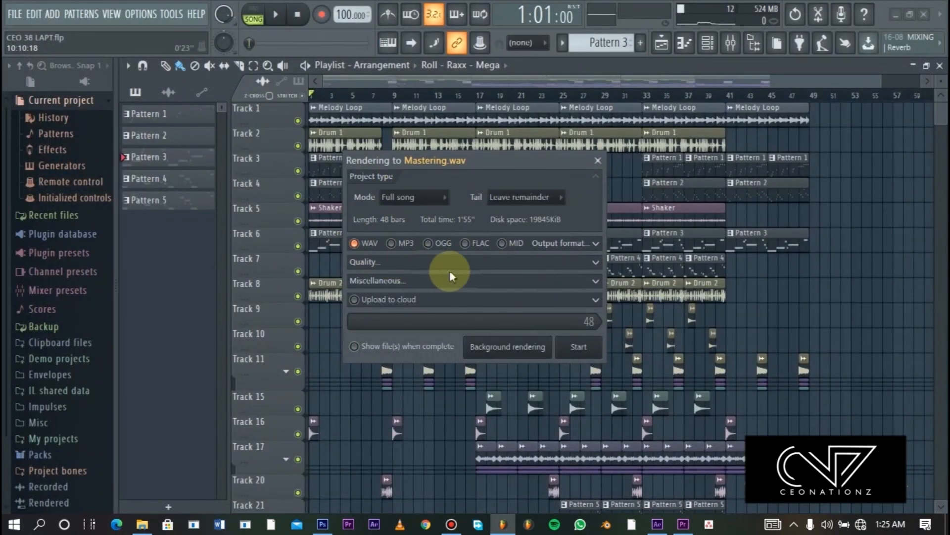
pyautogui.click(584, 348)
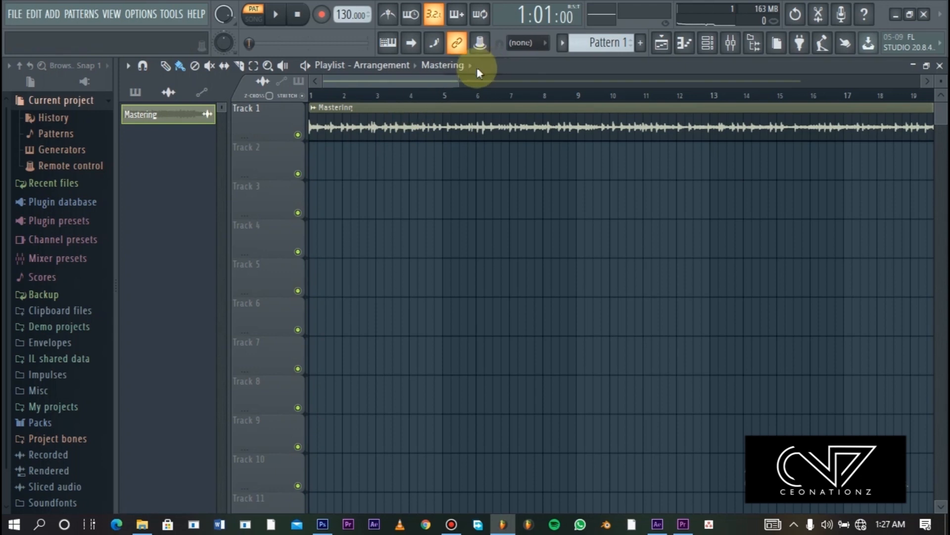
# Switch the new project with the Mastering clip to song mode and briefly play the clip
pyautogui.moveTo(454, 78); pyautogui.dragTo(859, 117)
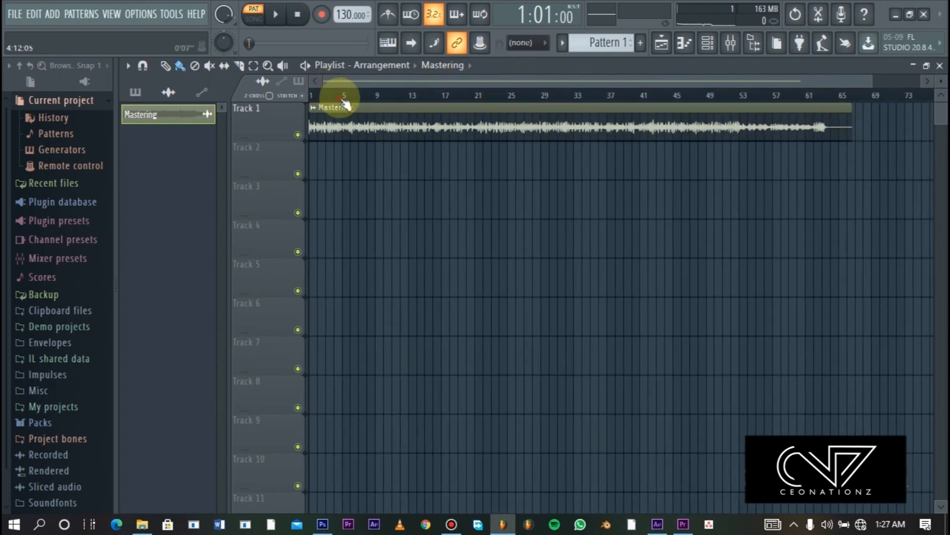
pyautogui.press('l')
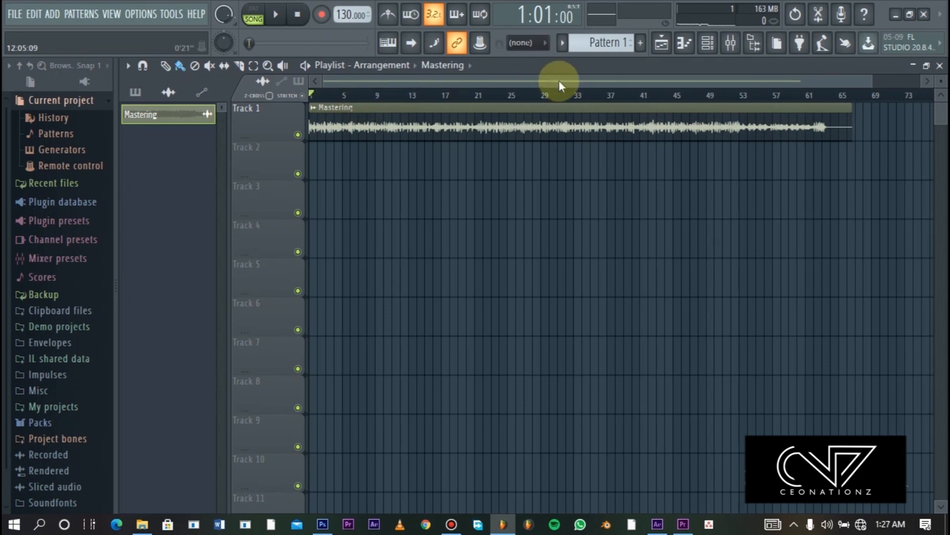
pyautogui.press('space')
pyautogui.moveTo(869, 81); pyautogui.dragTo(540, 80)
pyautogui.press('space')
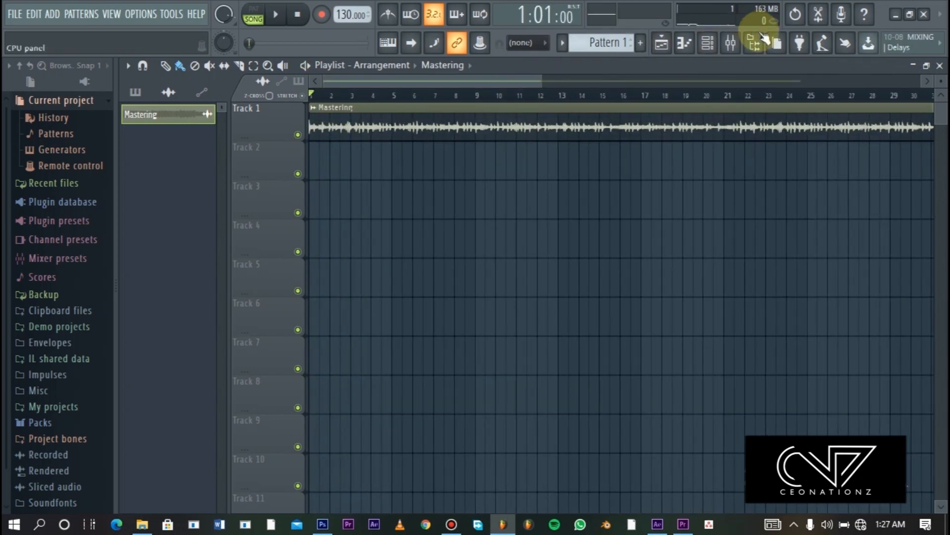
# Load Fruity Parametric EQ 2 into slot 1 of the Master track and reposition its window
pyautogui.click(737, 43)
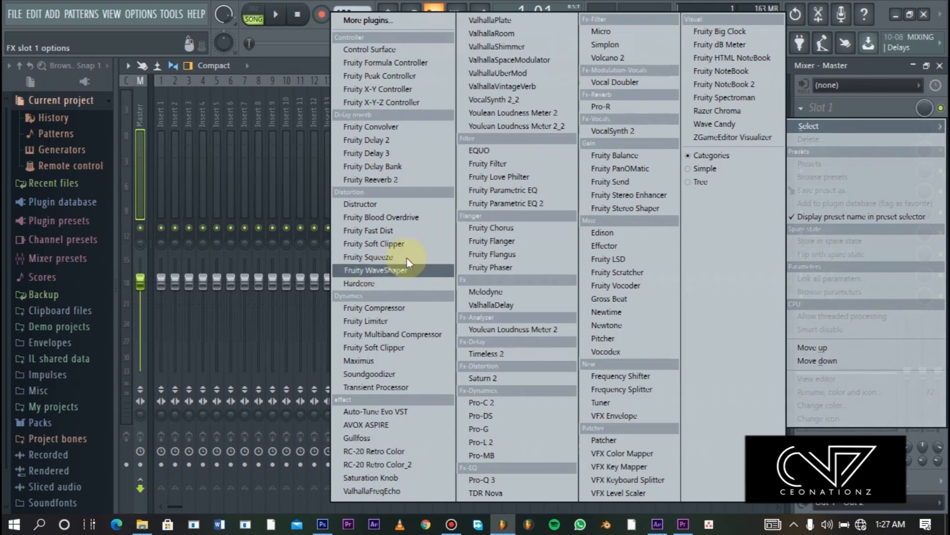
pyautogui.click(495, 204)
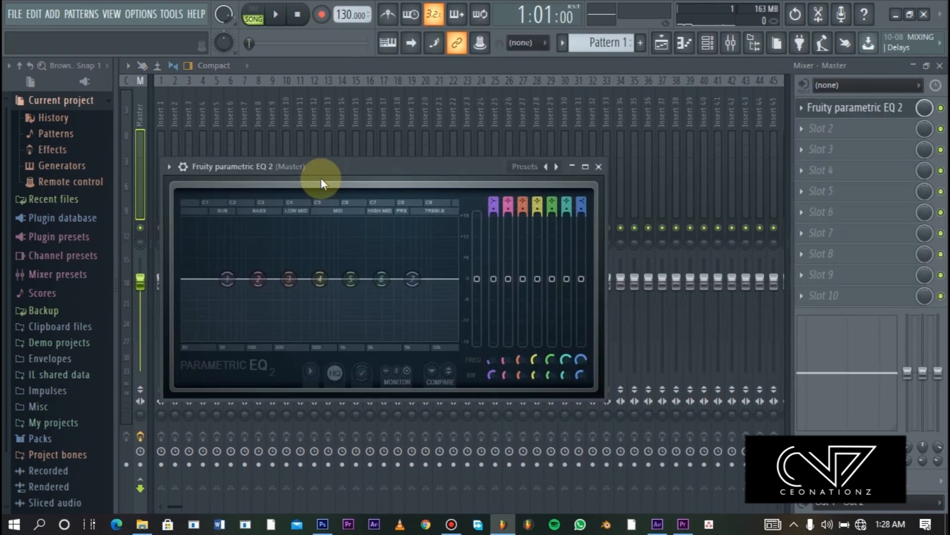
pyautogui.moveTo(423, 179); pyautogui.dragTo(512, 140)
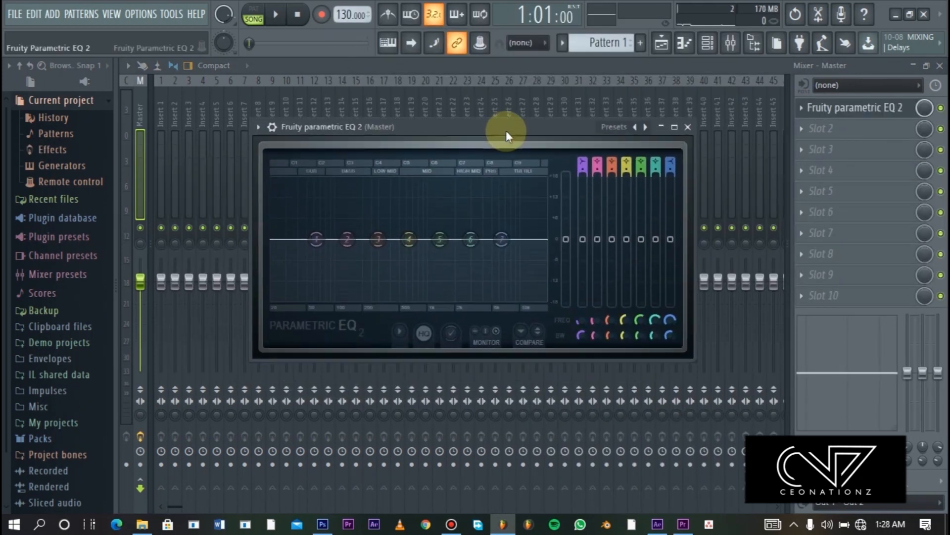
# Narrow the bandwidth of EQ bands 2 to 6 to 0%
pyautogui.moveTo(659, 341); pyautogui.dragTo(644, 371)
pyautogui.moveTo(628, 338); pyautogui.dragTo(627, 371)
pyautogui.moveTo(612, 337); pyautogui.dragTo(597, 372)
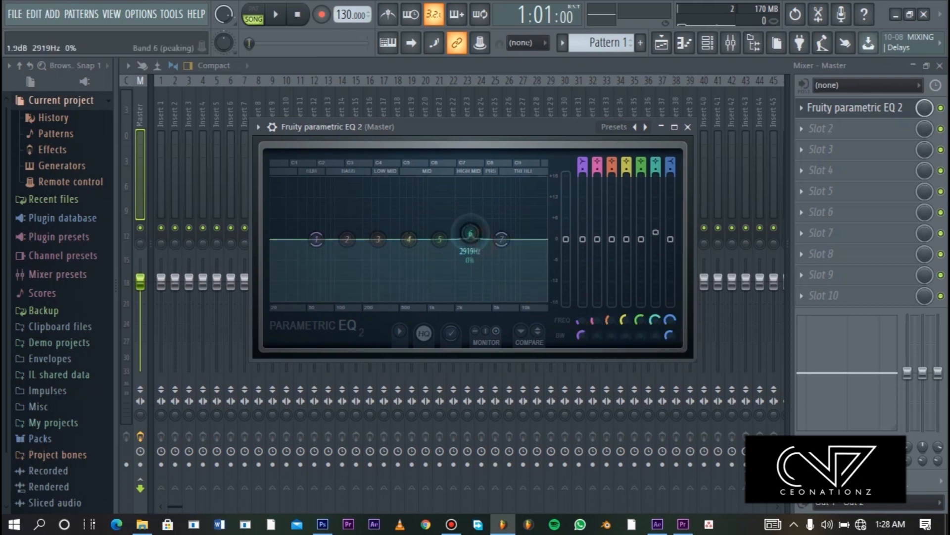
# During playback, sweep a boosted EQ band 6 and cut it slightly near 1650 Hz, and sweep a boosted band 4 to 2462 Hz
pyautogui.moveTo(469, 220); pyautogui.dragTo(476, 182)
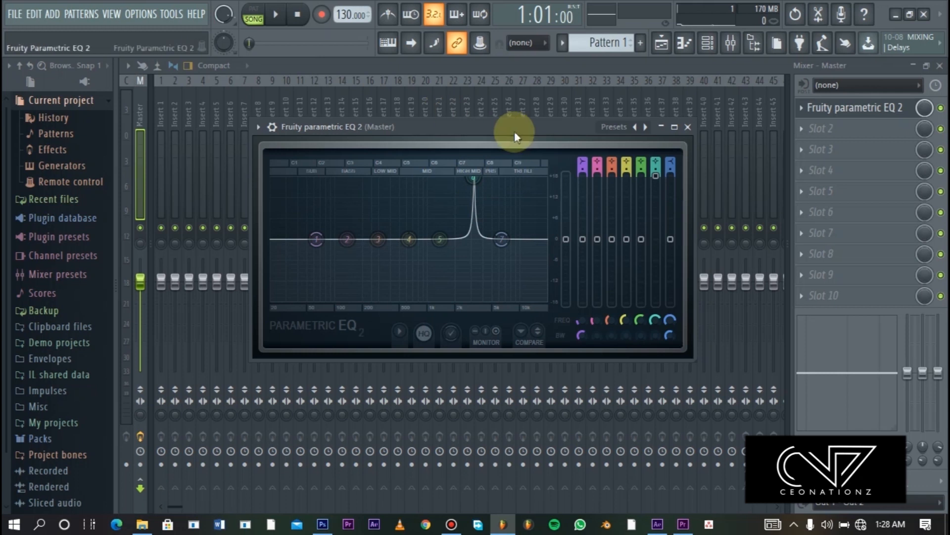
pyautogui.press('space')
pyautogui.moveTo(471, 181); pyautogui.dragTo(448, 179)
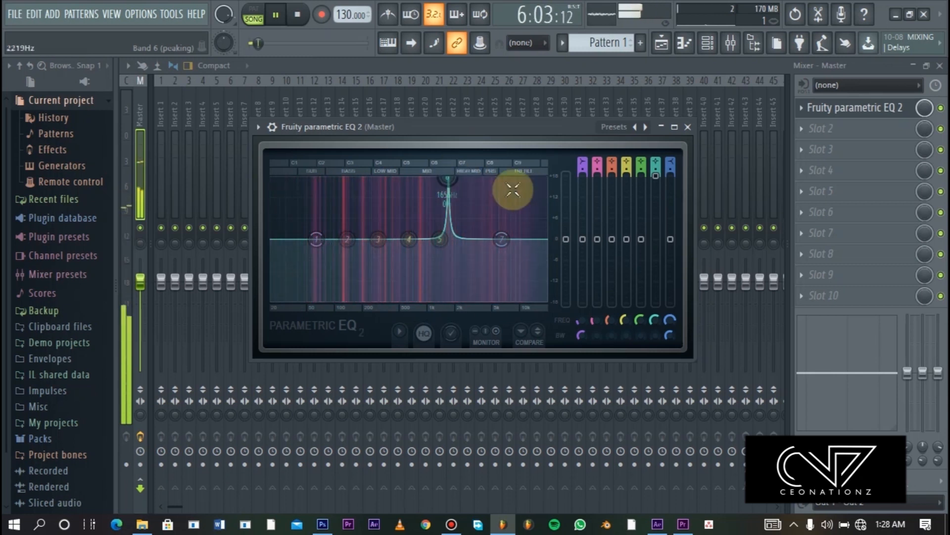
pyautogui.moveTo(448, 179); pyautogui.dragTo(425, 243)
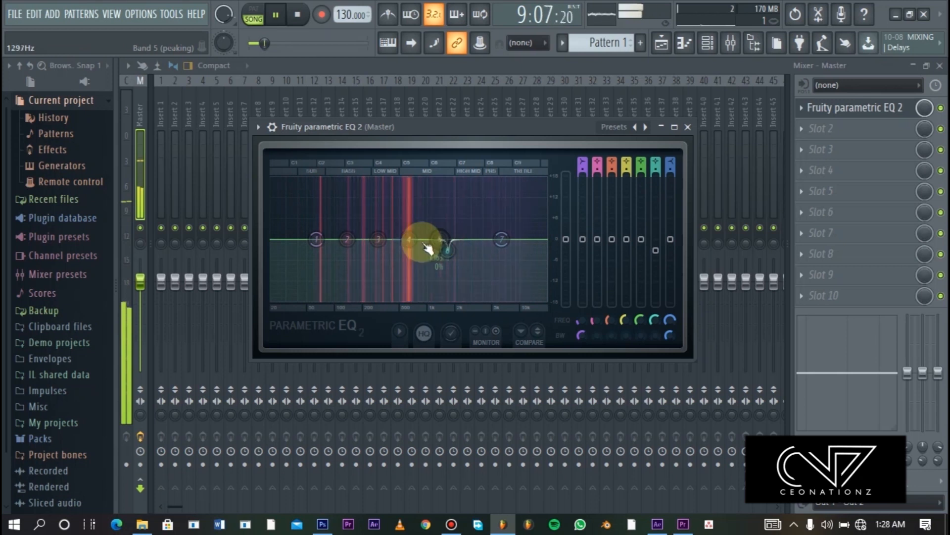
pyautogui.moveTo(411, 179); pyautogui.dragTo(464, 179)
pyautogui.press('space')
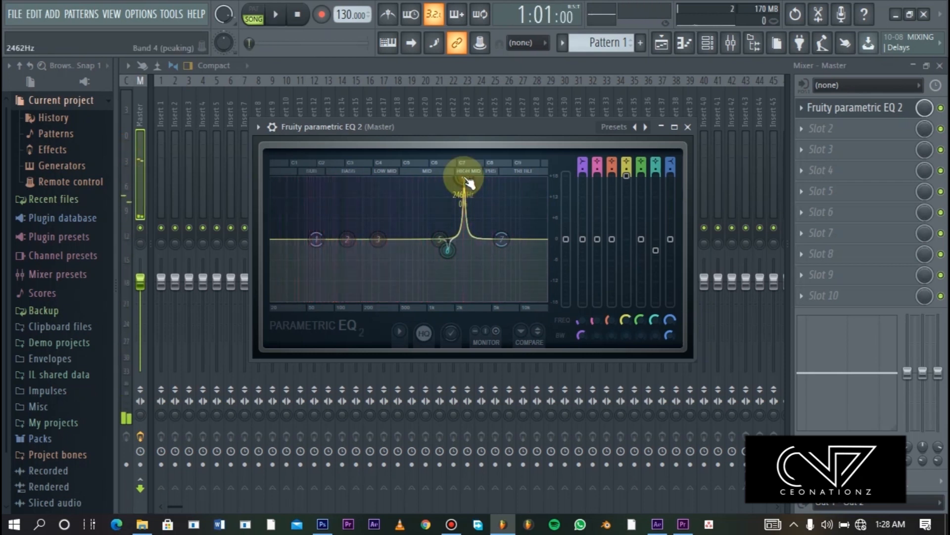
# Select bars 36 to 52 of the Mastering clip in the playlist and loop playback over them
pyautogui.click(662, 42)
pyautogui.moveTo(544, 85); pyautogui.dragTo(867, 80)
pyautogui.click(622, 95)
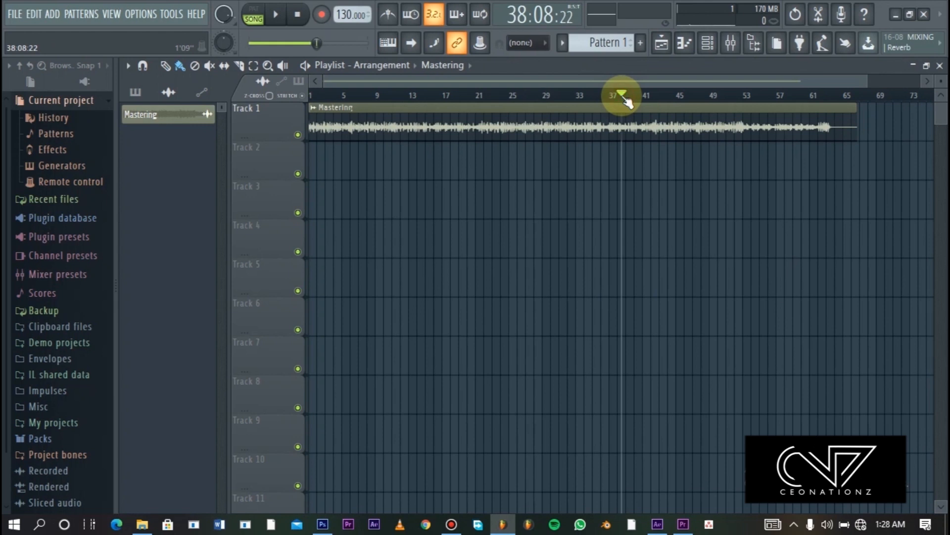
pyautogui.moveTo(608, 95); pyautogui.dragTo(743, 111)
pyautogui.press('space')
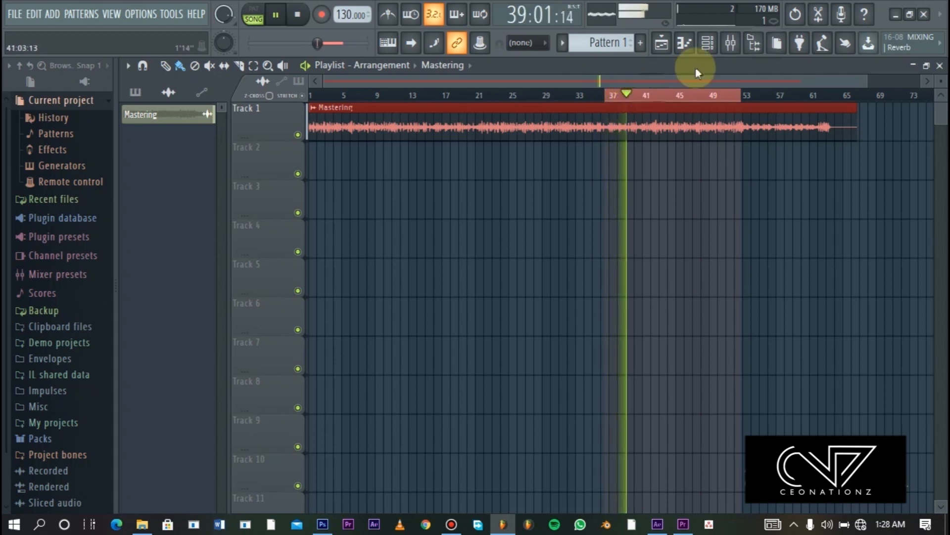
# Cut EQ band 4 slightly on the Master, and sweep band 5 with an 18 dB boost before cutting it slightly near 1.3 kHz
pyautogui.click(730, 43)
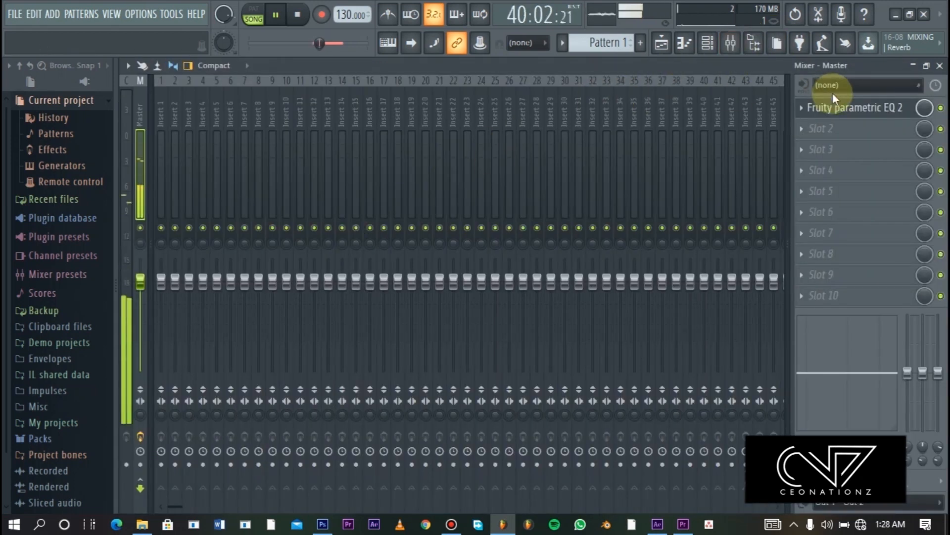
pyautogui.click(837, 107)
pyautogui.moveTo(460, 182)
pyautogui.mouseDown()
pyautogui.moveTo(478, 179)
pyautogui.moveTo(463, 181)
pyautogui.mouseUp()
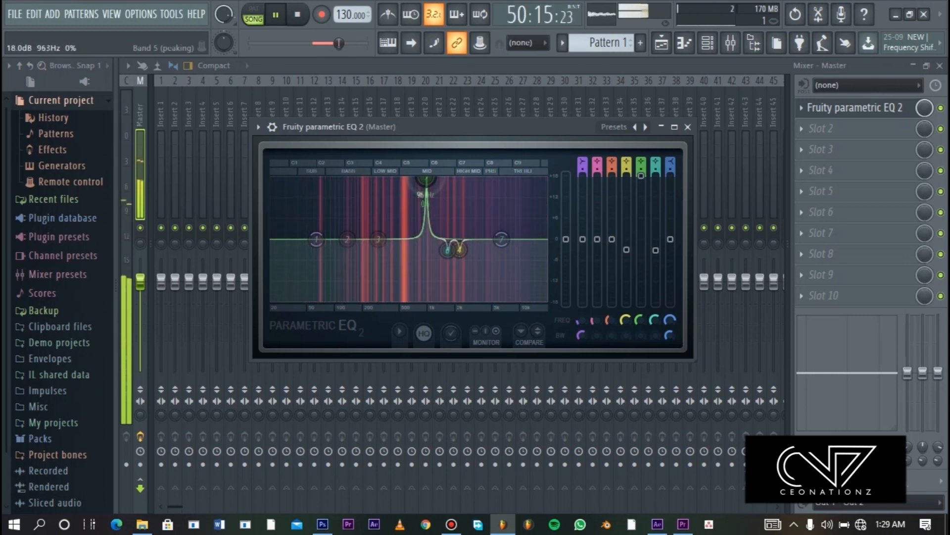
pyautogui.moveTo(421, 179)
pyautogui.mouseDown()
pyautogui.moveTo(407, 179)
pyautogui.moveTo(438, 179)
pyautogui.mouseUp()
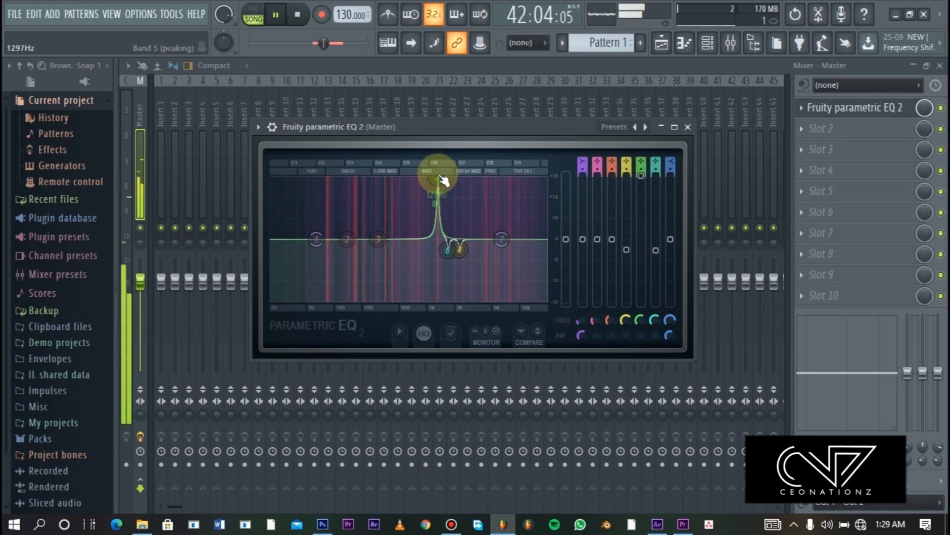
pyautogui.moveTo(437, 179); pyautogui.dragTo(438, 179)
pyautogui.moveTo(641, 175); pyautogui.dragTo(641, 246)
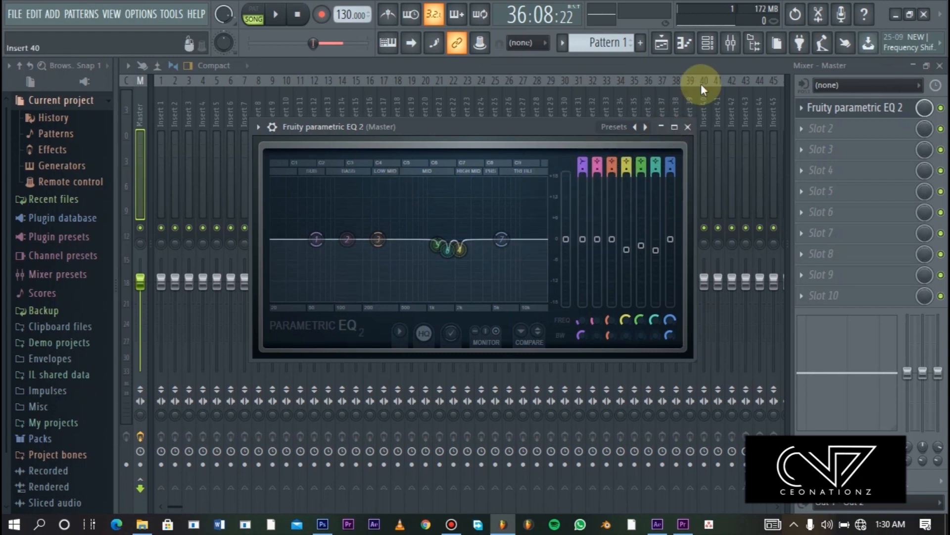
# Close the first EQ, load a second Fruity Parametric EQ 2 into slot 2 of the Master, and enlarge its window
pyautogui.click(662, 125)
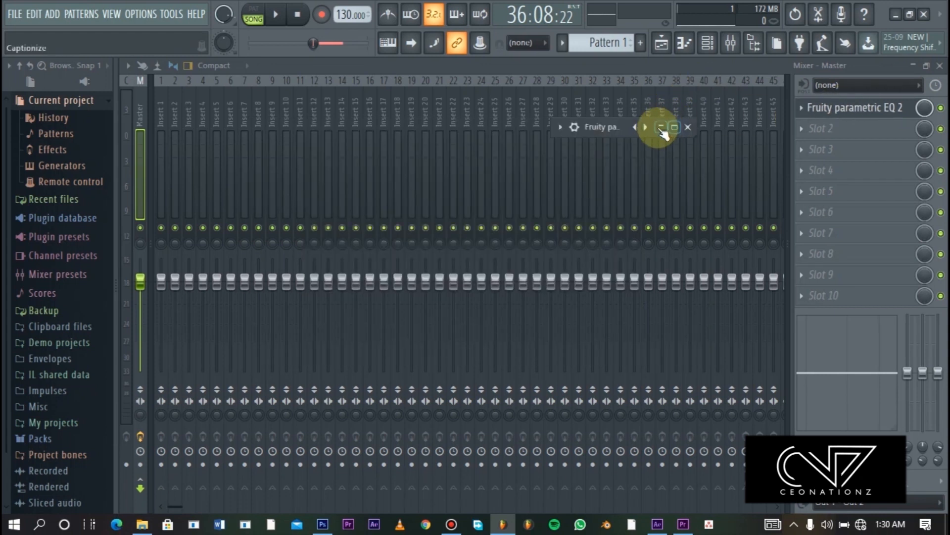
pyautogui.click(662, 126)
pyautogui.click(688, 126)
pyautogui.click(801, 130)
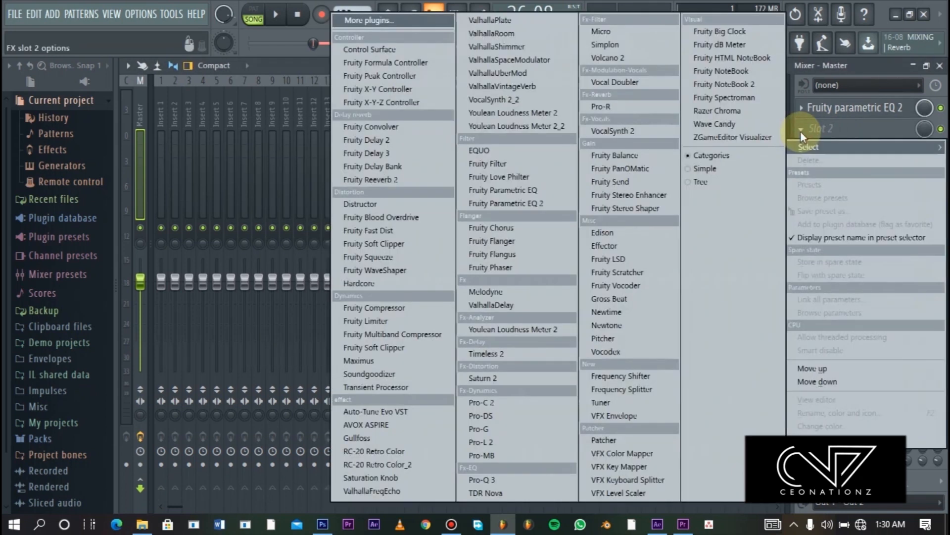
pyautogui.click(873, 72)
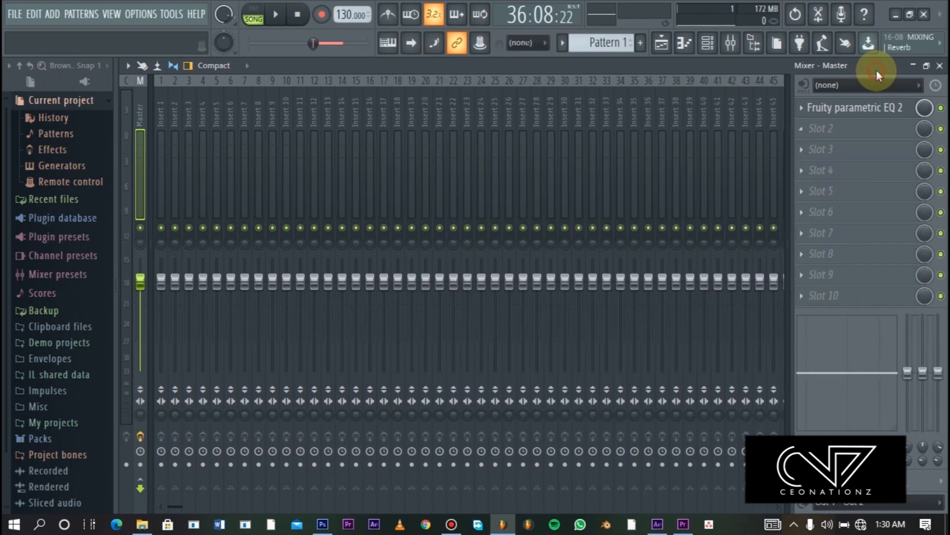
pyautogui.click(801, 129)
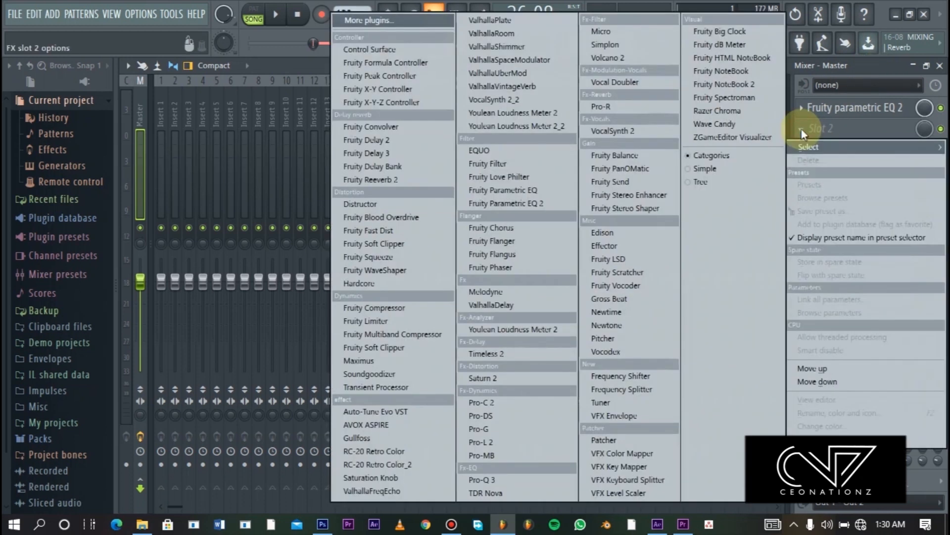
pyautogui.click(540, 201)
pyautogui.moveTo(409, 187); pyautogui.dragTo(559, 114)
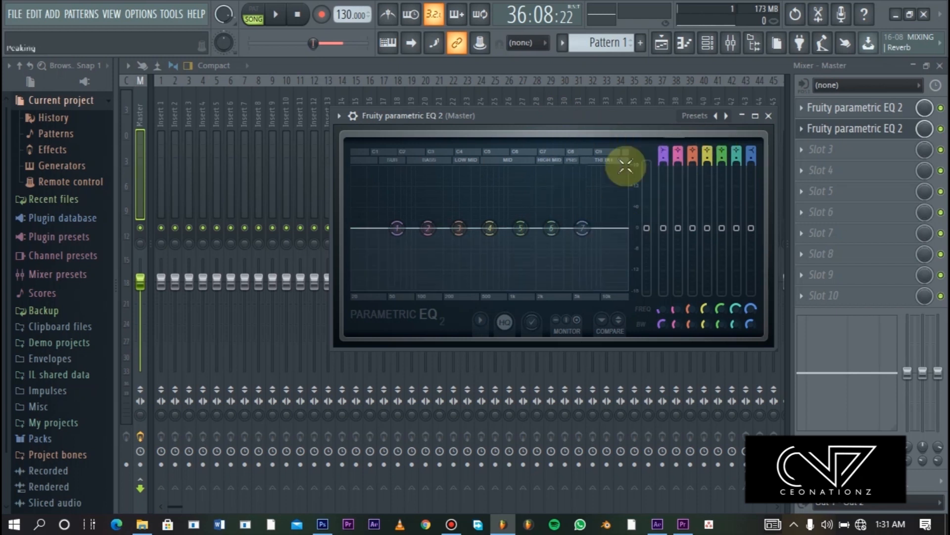
pyautogui.moveTo(523, 350); pyautogui.dragTo(515, 414)
pyautogui.moveTo(334, 354); pyautogui.dragTo(218, 344)
# During playback, boost the second EQ's band 5 about 1 dB with its bandwidth widened to about 60%, and cut band 1 slightly
pyautogui.press('space')
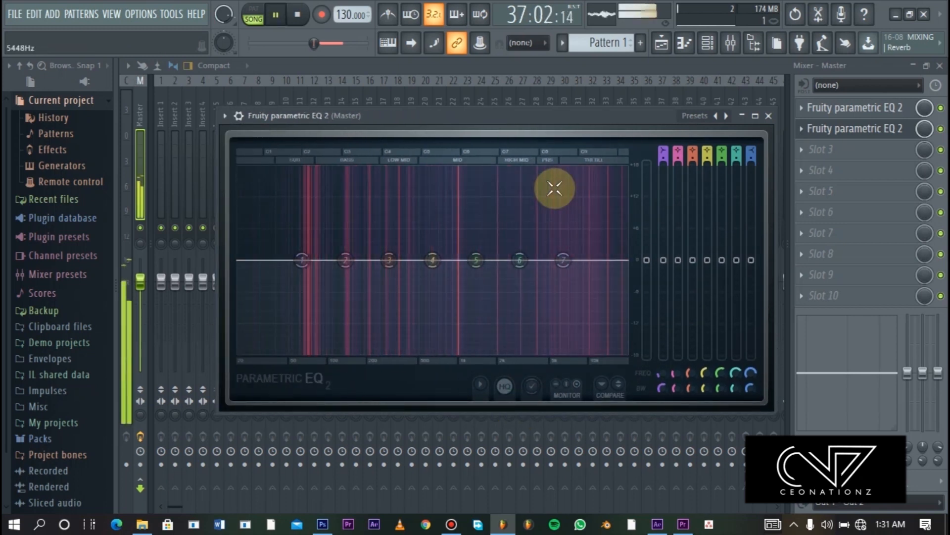
pyautogui.moveTo(476, 257); pyautogui.dragTo(476, 255)
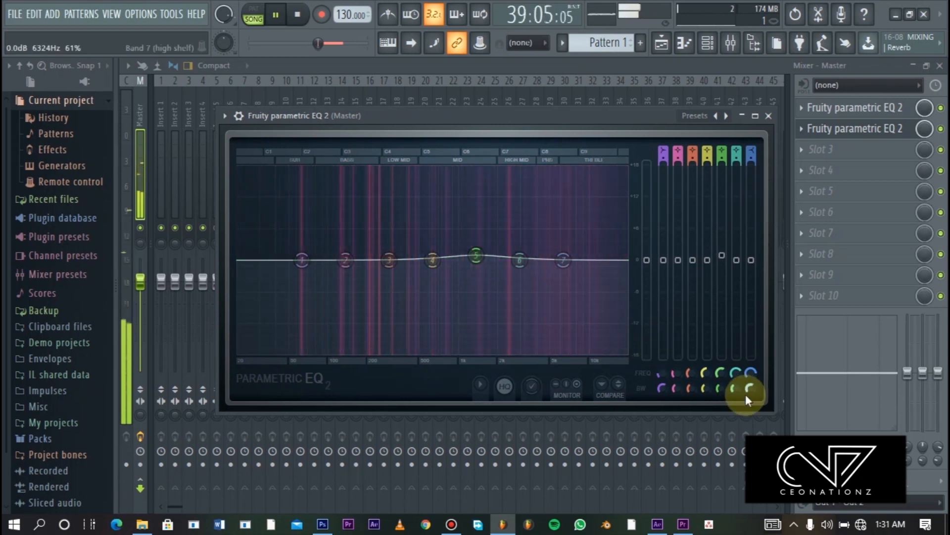
pyautogui.moveTo(721, 388); pyautogui.dragTo(721, 368)
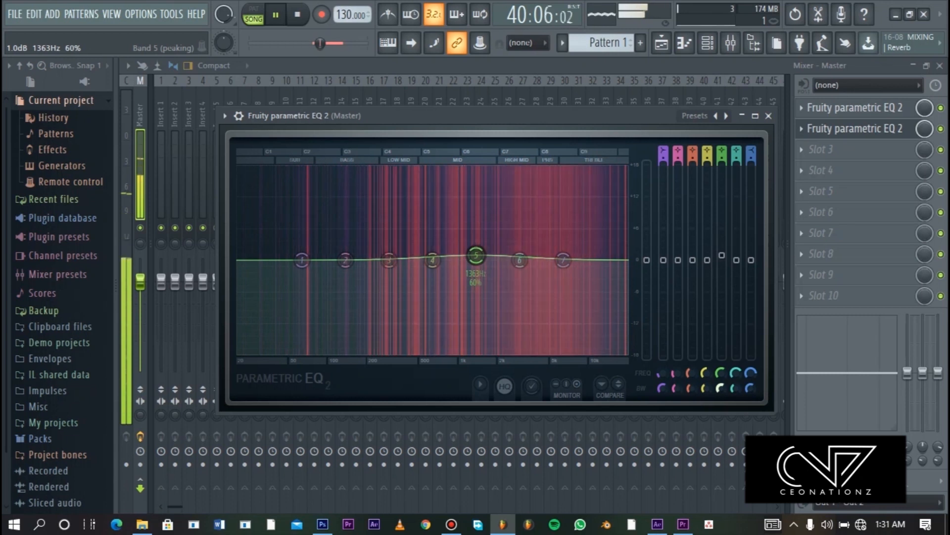
pyautogui.moveTo(302, 260); pyautogui.dragTo(360, 264)
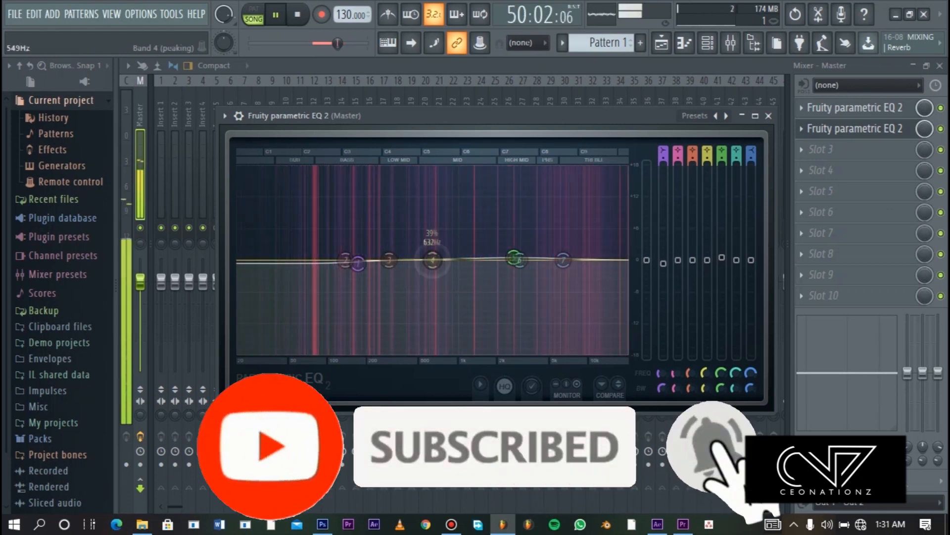
# Sweep boosted EQ band 4, leave it slightly boosted near 600 Hz, and shift band 5's slight boost to a higher frequency
pyautogui.moveTo(433, 260); pyautogui.dragTo(417, 249)
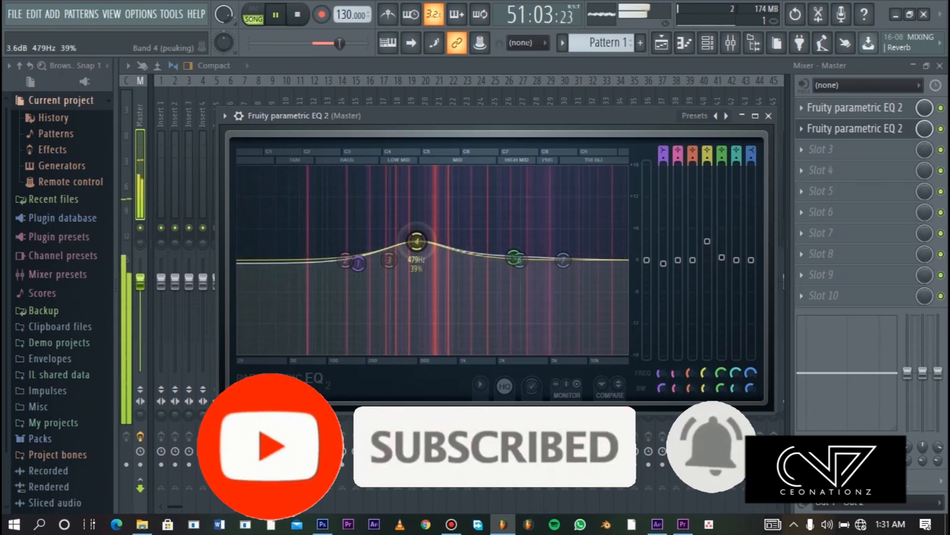
pyautogui.moveTo(427, 246); pyautogui.dragTo(431, 219)
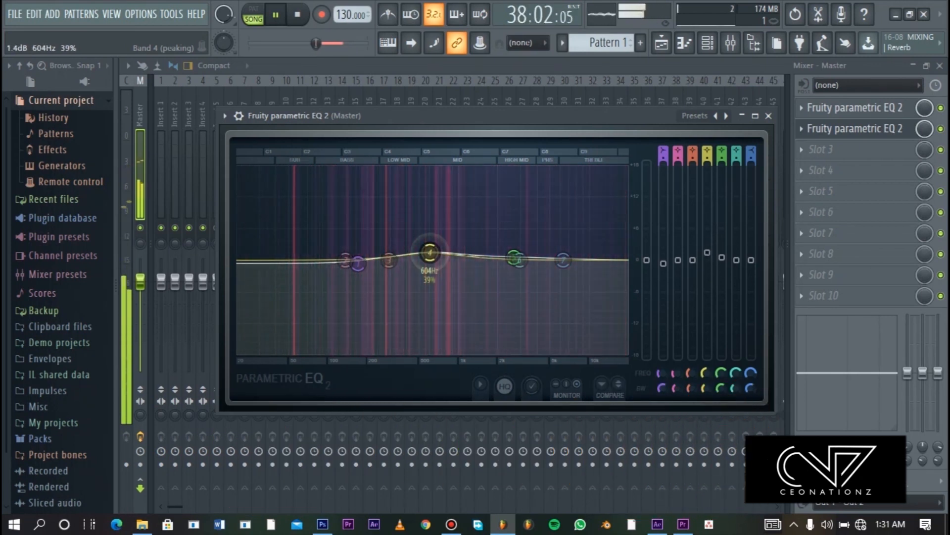
pyautogui.moveTo(429, 253); pyautogui.dragTo(430, 255)
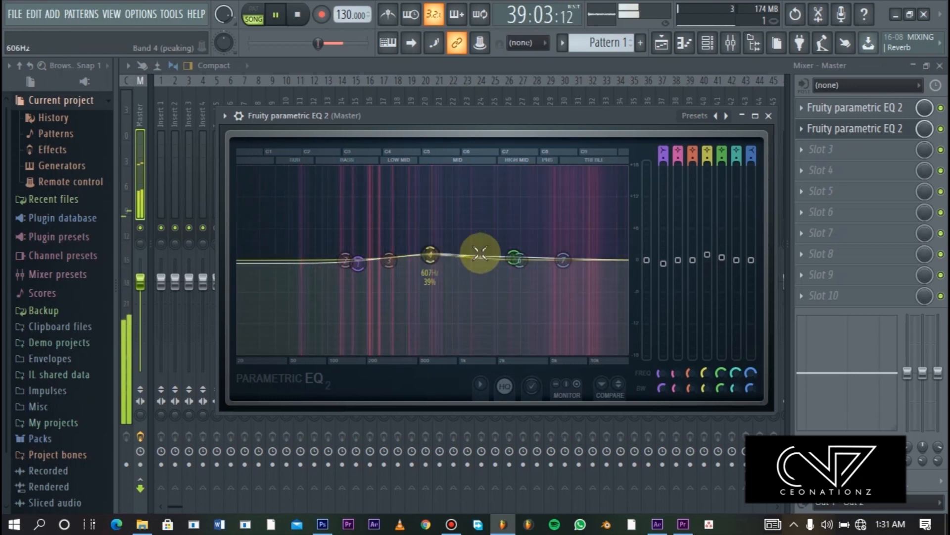
pyautogui.moveTo(516, 256); pyautogui.dragTo(532, 254)
pyautogui.moveTo(430, 254)
pyautogui.mouseDown()
pyautogui.moveTo(444, 258)
pyautogui.moveTo(429, 258)
pyautogui.mouseUp()
pyautogui.click(531, 254)
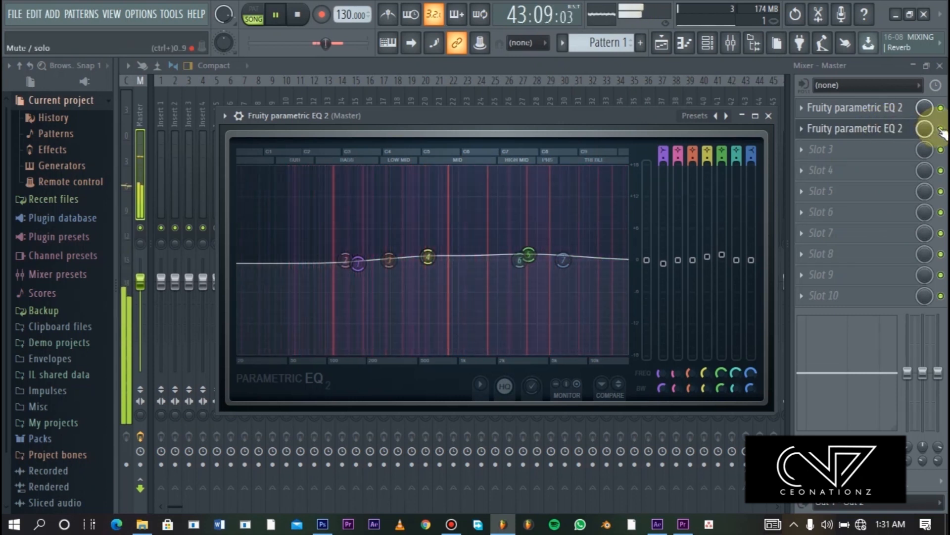
# Close the second EQ, bypass and re-enable it during playback to compare the sound, and stop playback
pyautogui.click(911, 128)
pyautogui.click(941, 129)
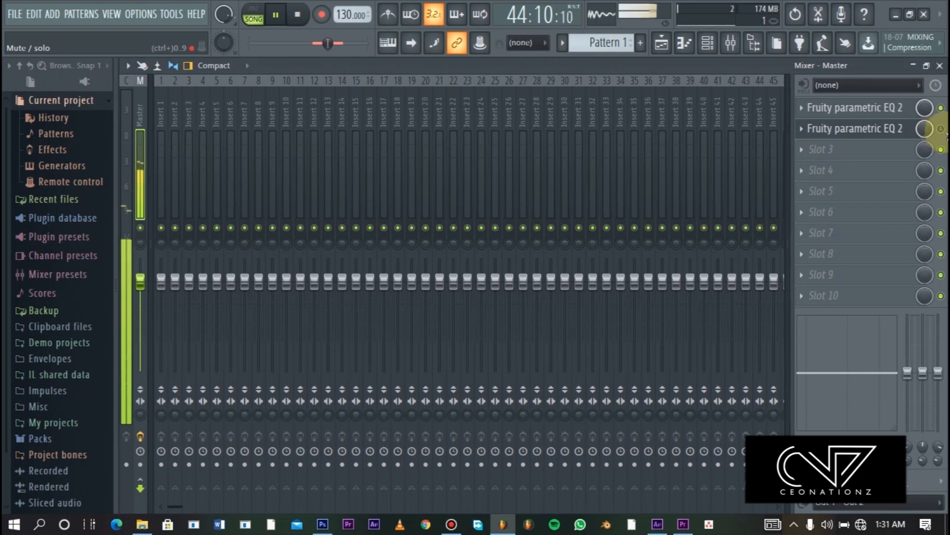
pyautogui.click(941, 129)
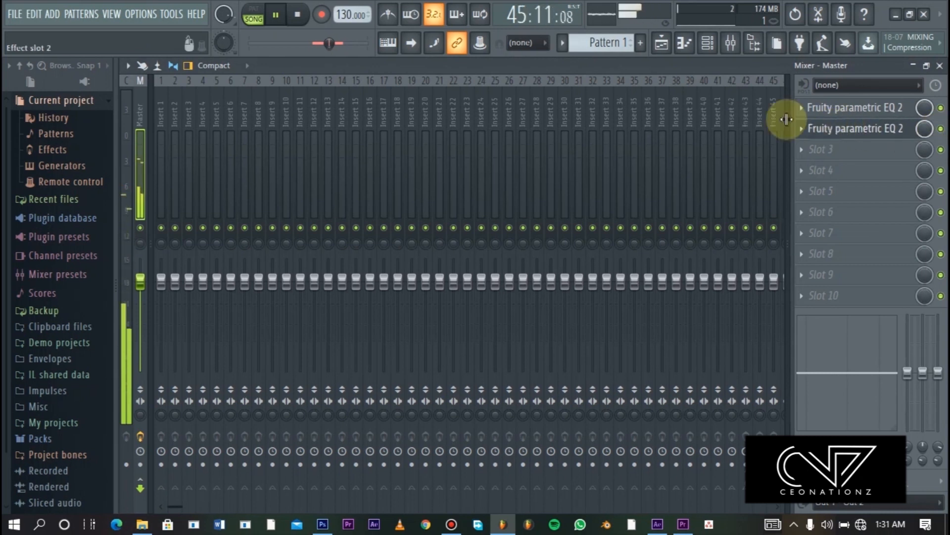
pyautogui.press('space')
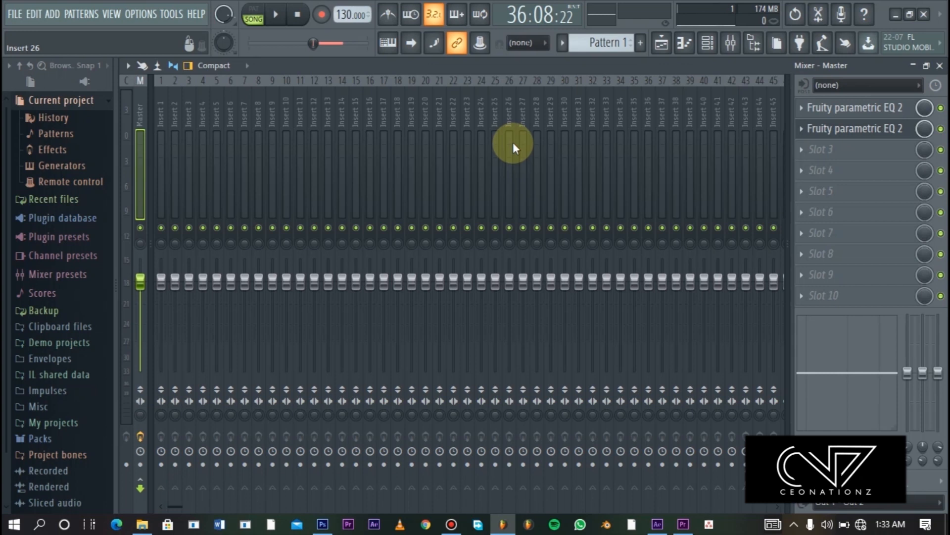
# Load Maximus into slot 3 of the Master and show its frequency bands view
pyautogui.click(800, 150)
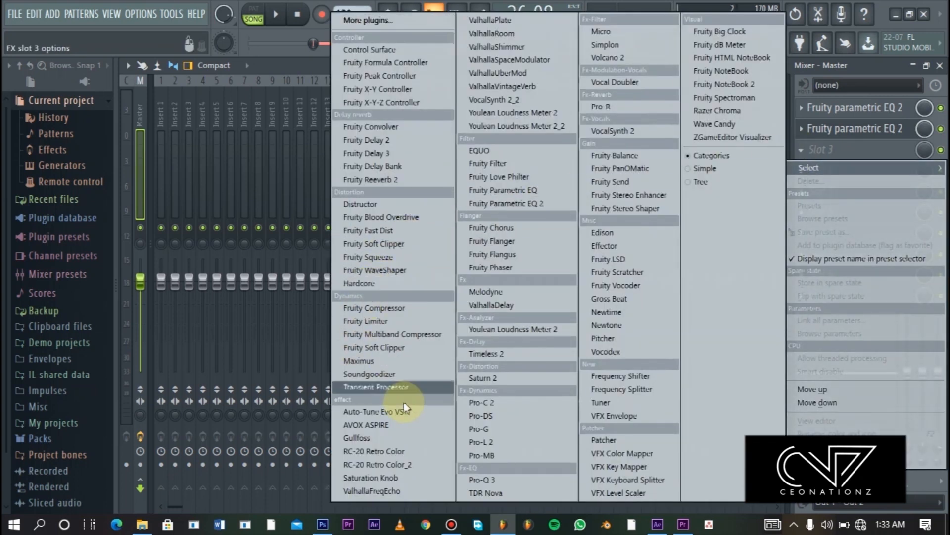
pyautogui.click(393, 363)
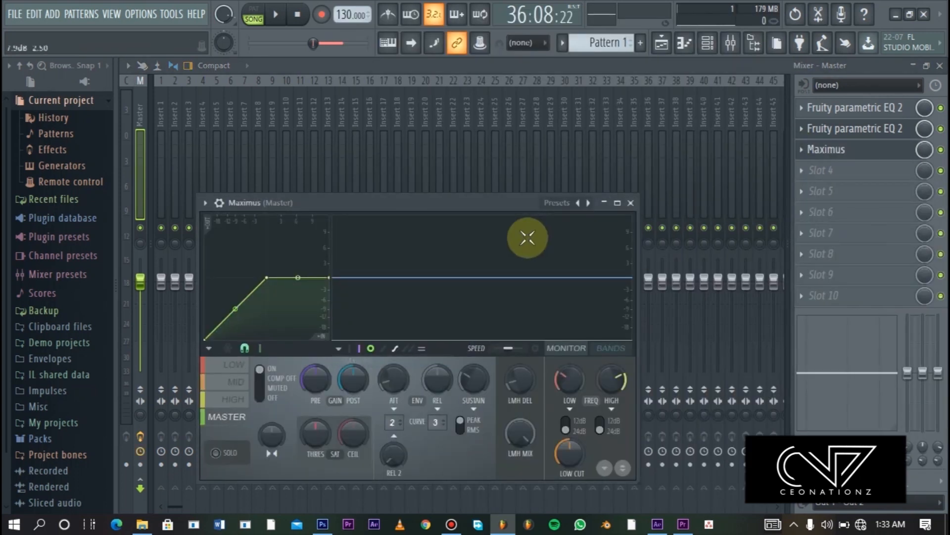
pyautogui.moveTo(362, 209); pyautogui.dragTo(435, 120)
pyautogui.click(688, 258)
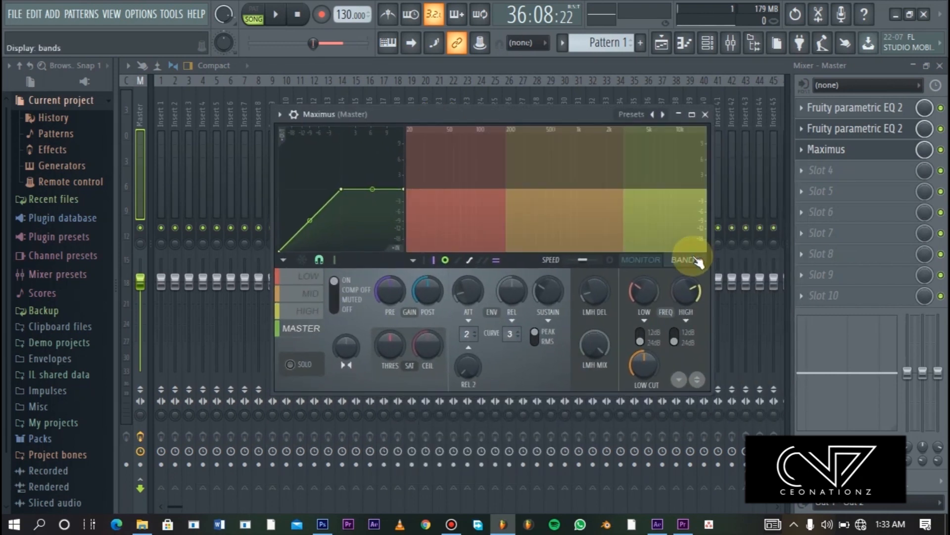
pyautogui.click(644, 261)
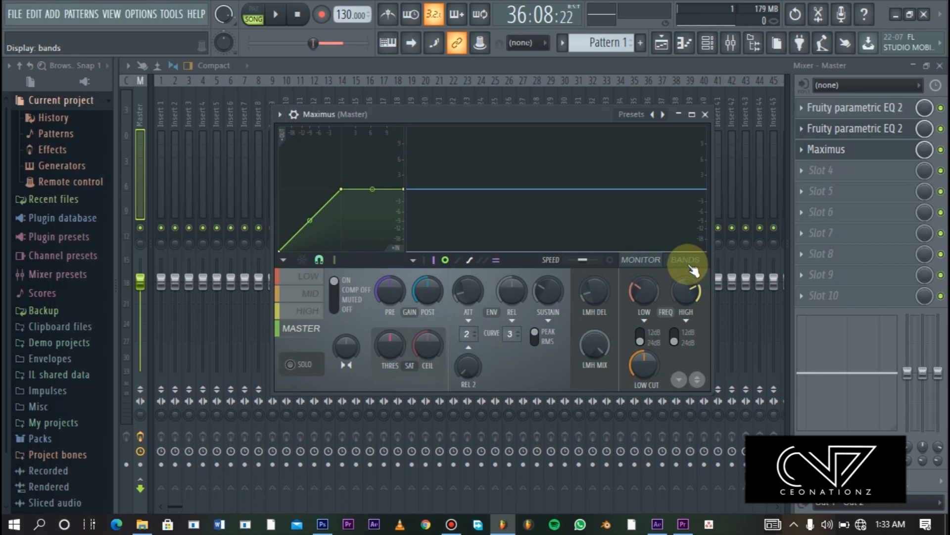
pyautogui.click(686, 262)
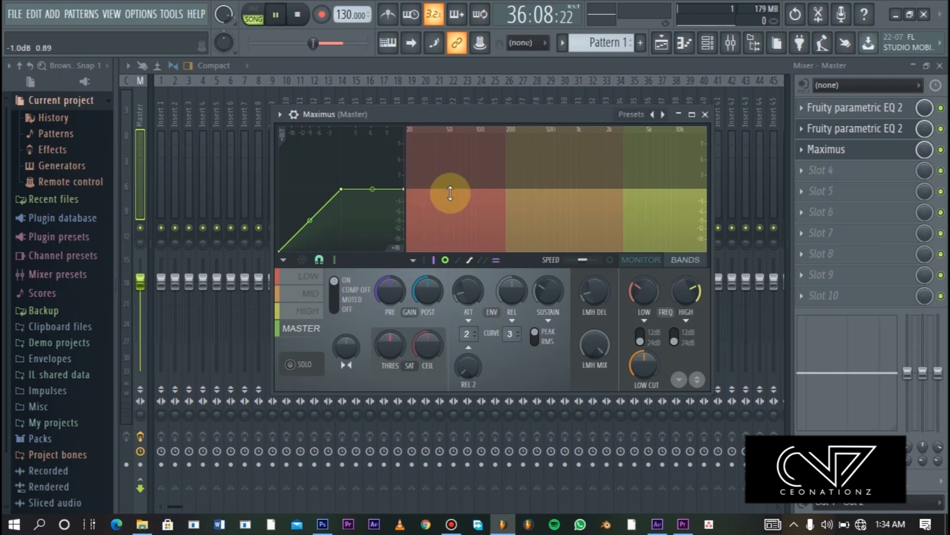
# Raise the low band's pre gain to about 0.5 dB in Maximus, solo that band, and start playback
pyautogui.moveTo(438, 191)
pyautogui.mouseDown()
pyautogui.moveTo(438, 135)
pyautogui.moveTo(438, 190)
pyautogui.mouseUp()
pyautogui.press('space')
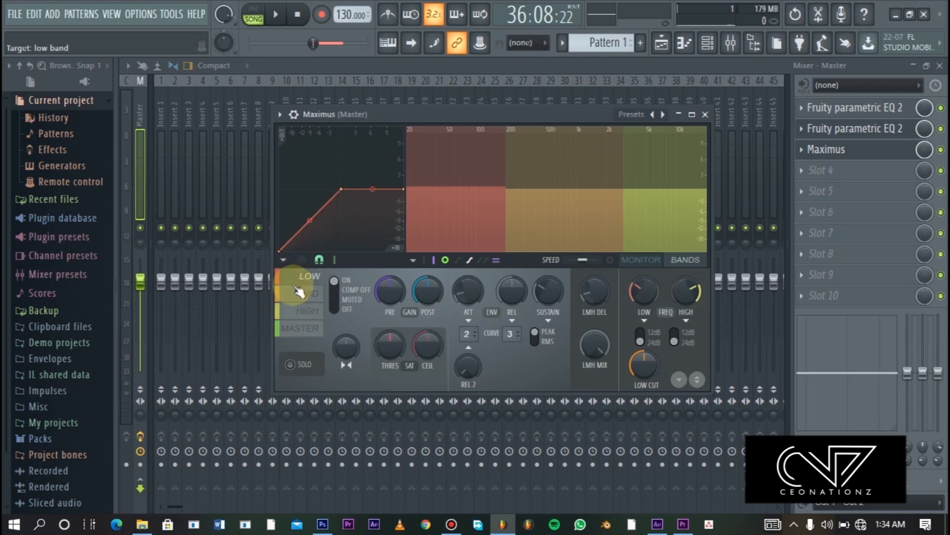
pyautogui.click(304, 312)
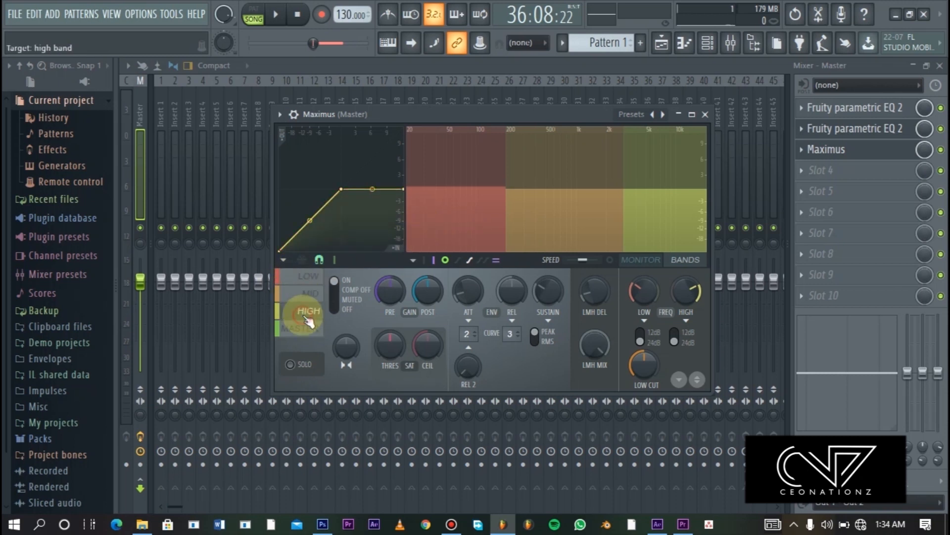
pyautogui.click(473, 213)
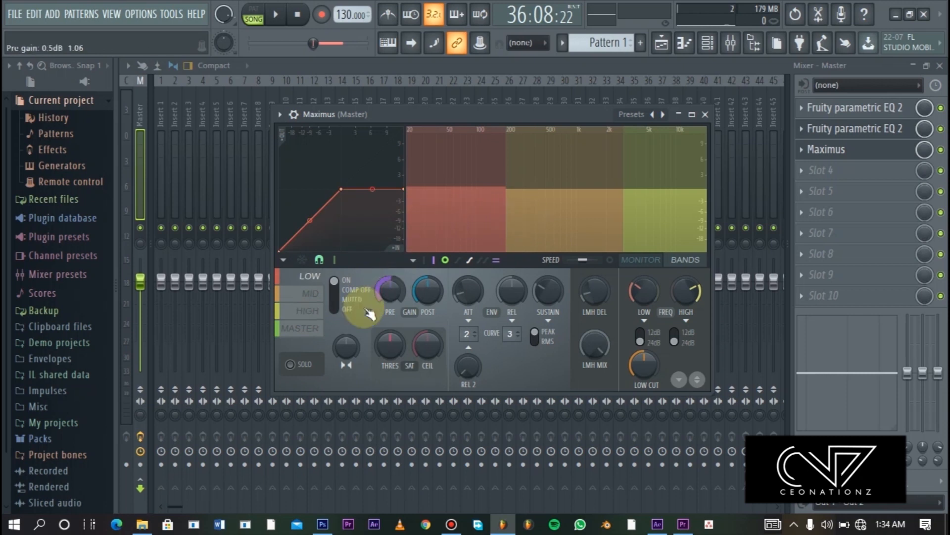
pyautogui.click(290, 363)
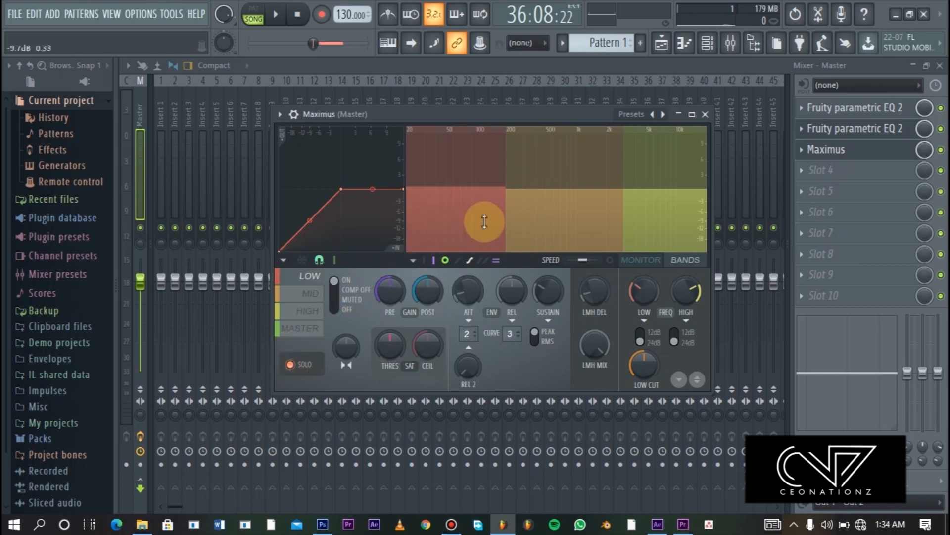
pyautogui.press('space')
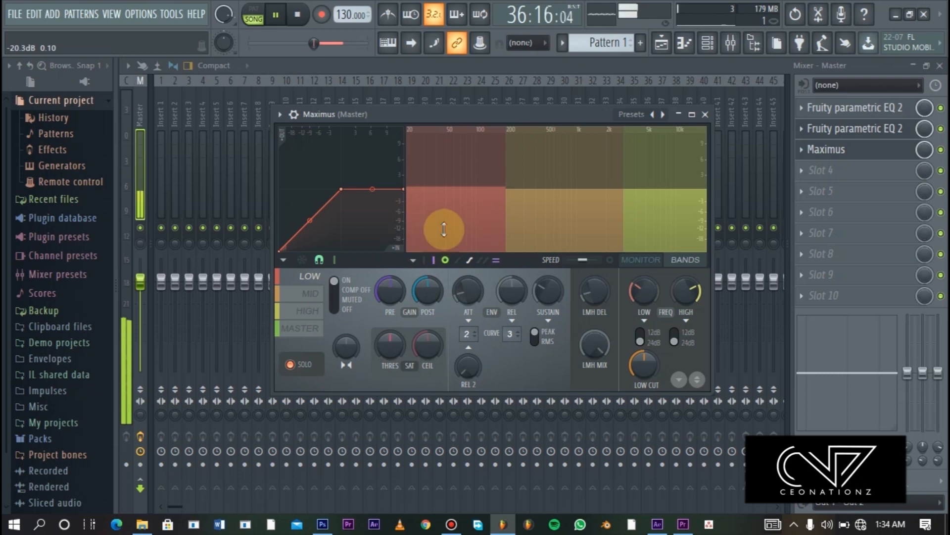
# Set the low band frequency in Maximus to about 227 Hz and raise the low band's pre gain to about 11 dB
pyautogui.moveTo(475, 185); pyautogui.dragTo(511, 213)
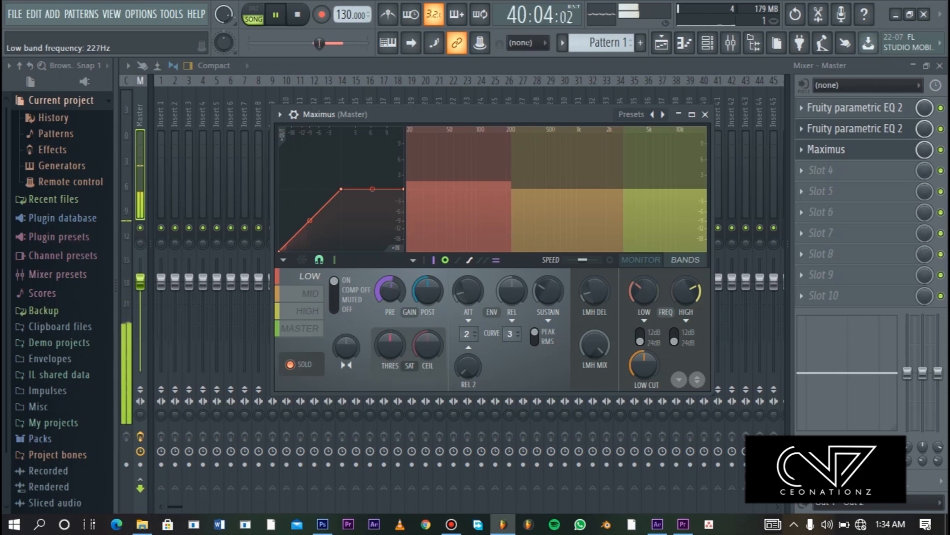
pyautogui.moveTo(437, 184); pyautogui.dragTo(437, 136)
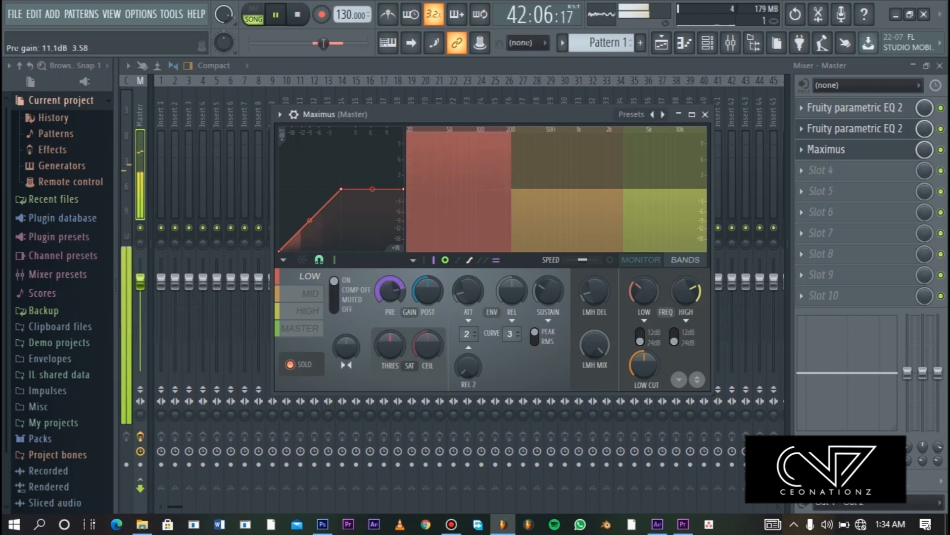
pyautogui.moveTo(437, 132); pyautogui.dragTo(436, 134)
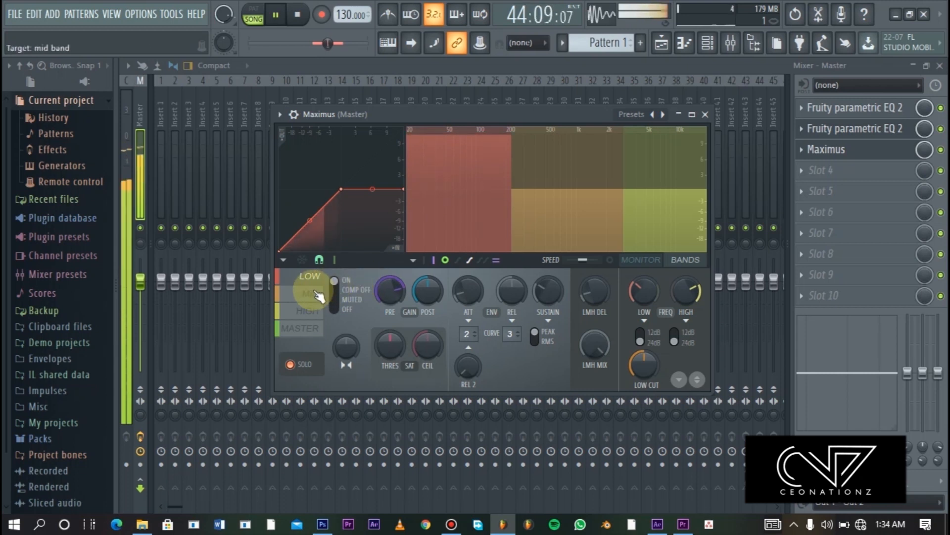
# Raise the soloed mid band's pre gain in Maximus to match the low band's level during playback
pyautogui.press('space')
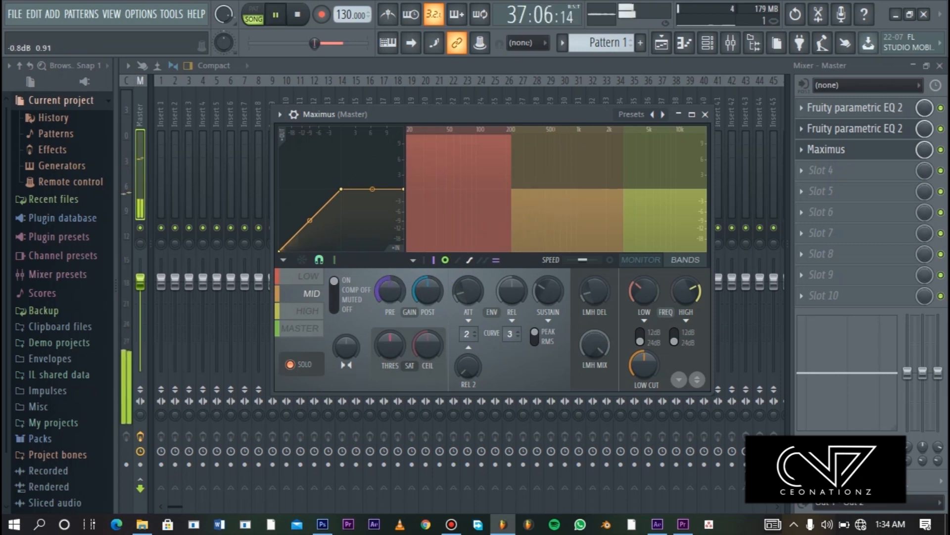
pyautogui.moveTo(567, 191); pyautogui.dragTo(567, 164)
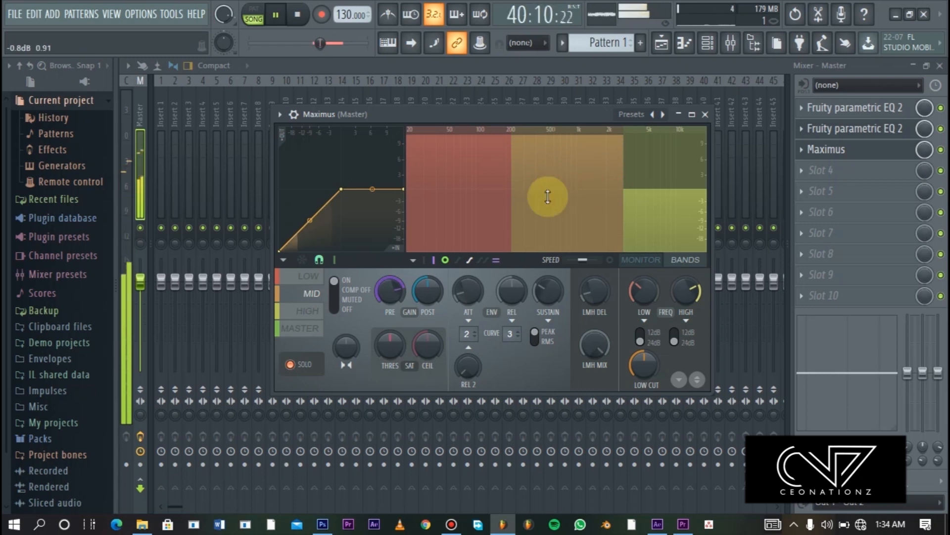
pyautogui.click(335, 298)
# Raise the high band's pre gain in Maximus to about 10.5 dB, stop playback, and show the monitor view
pyautogui.click(307, 310)
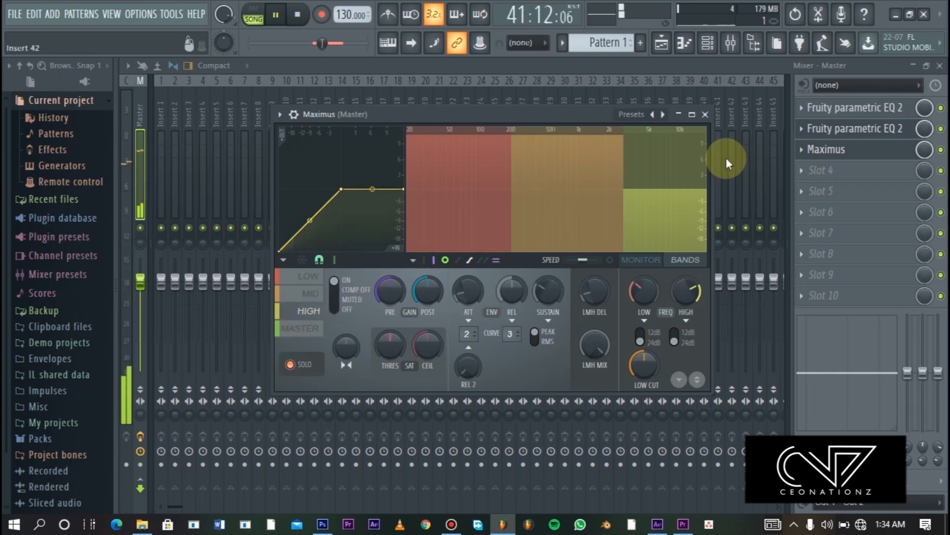
pyautogui.moveTo(661, 184); pyautogui.dragTo(662, 139)
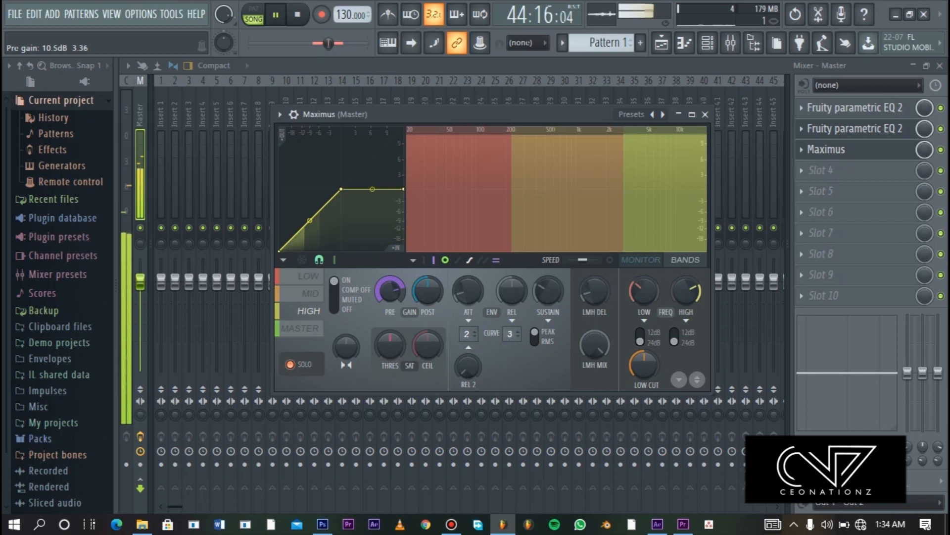
pyautogui.press('space')
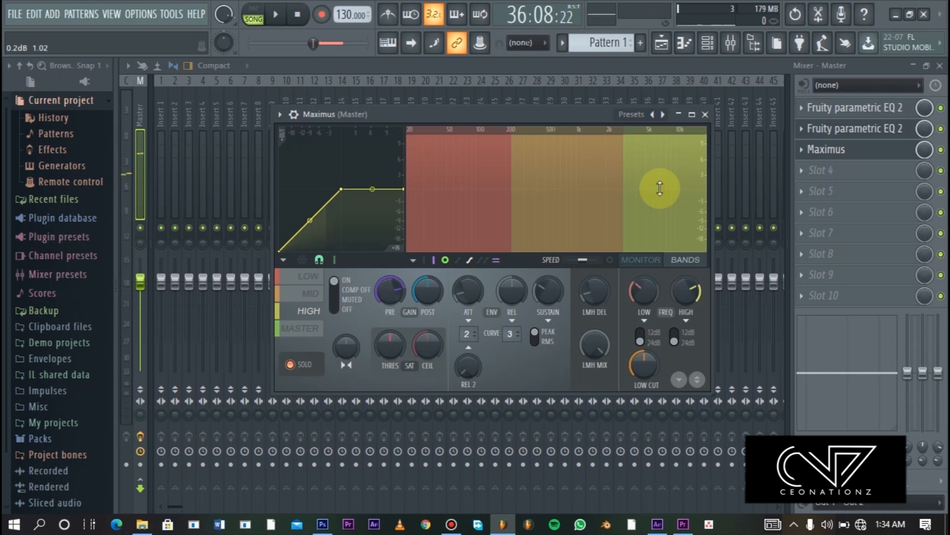
pyautogui.click(640, 260)
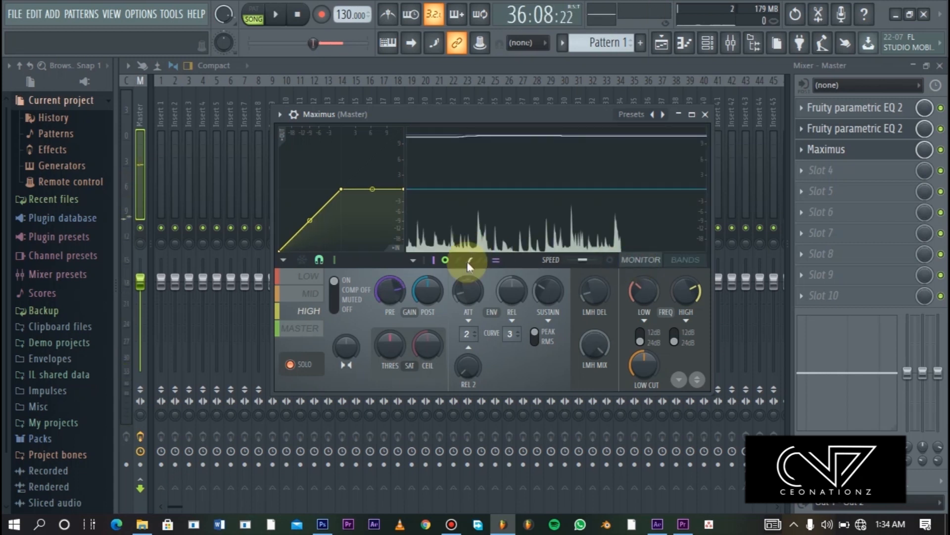
# Bend the low band's compression curve in Maximus into a gentle knee below its 0 dB corner while the beat plays
pyautogui.click(309, 275)
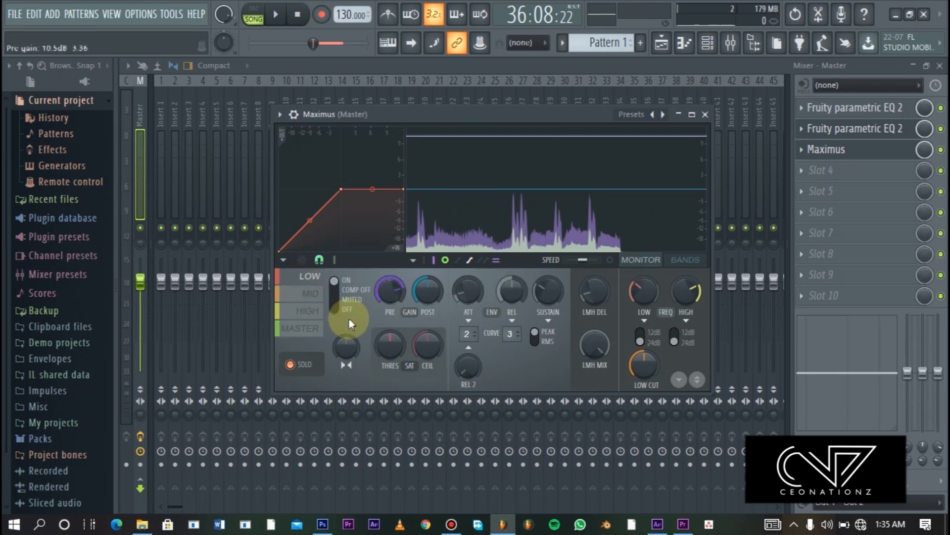
pyautogui.click(289, 350)
pyautogui.moveTo(311, 221)
pyautogui.mouseDown()
pyautogui.moveTo(333, 188)
pyautogui.moveTo(340, 194)
pyautogui.moveTo(310, 227)
pyautogui.mouseUp()
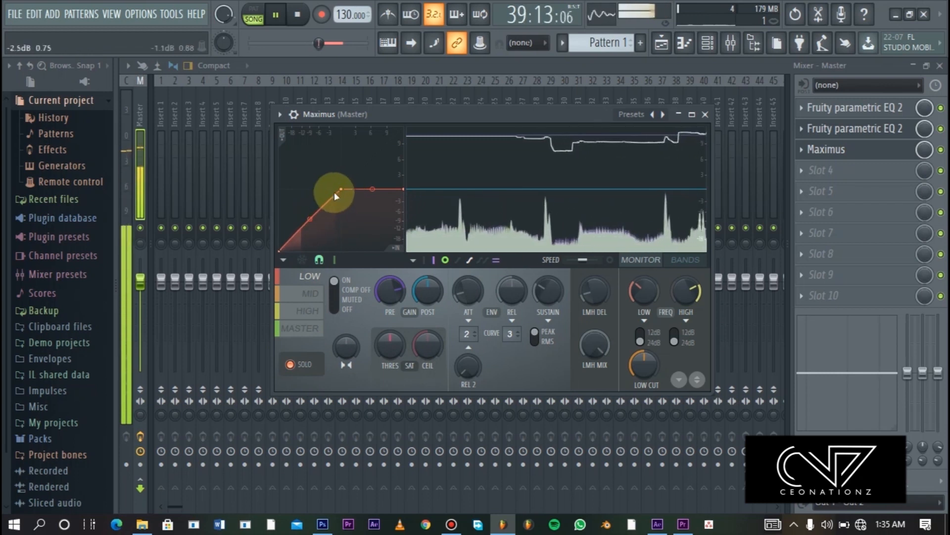
pyautogui.moveTo(341, 191); pyautogui.dragTo(365, 198)
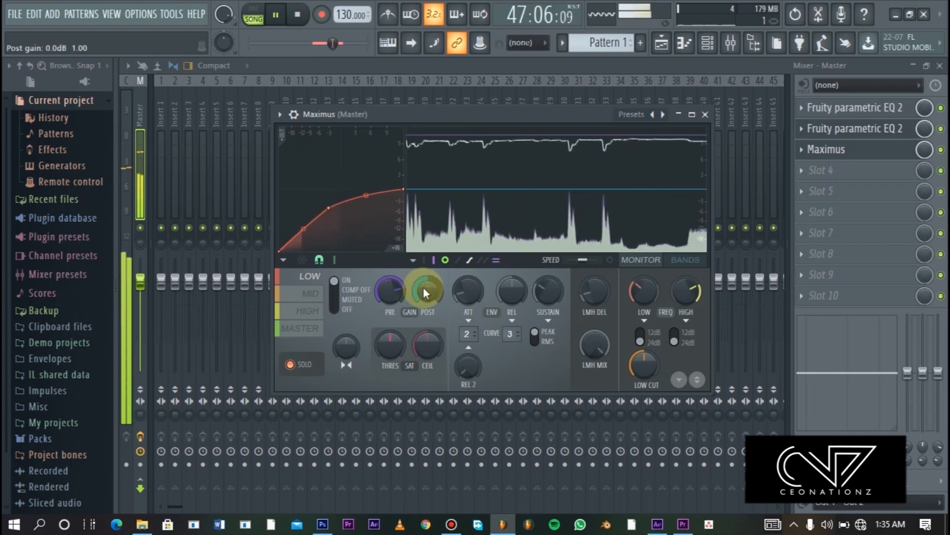
pyautogui.moveTo(316, 218); pyautogui.dragTo(304, 227)
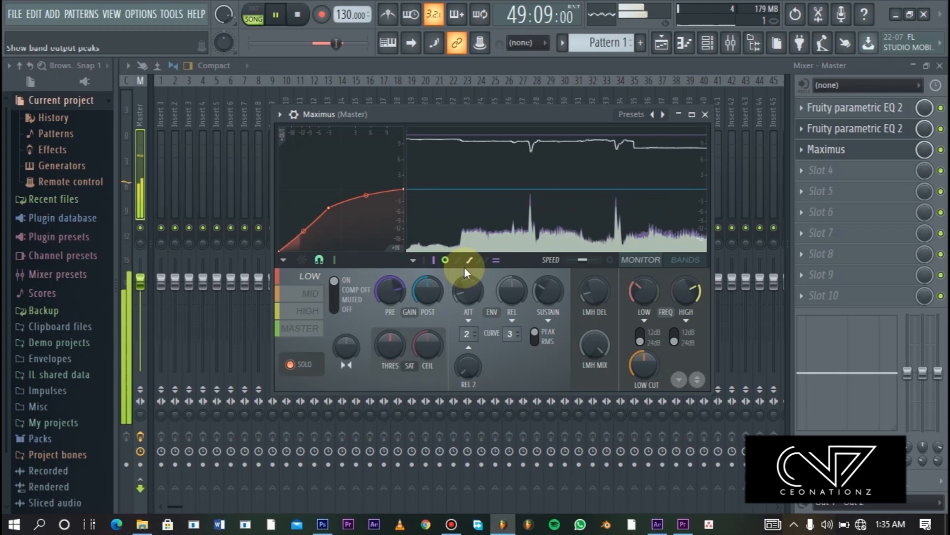
# Raise the low band's post gain to about 2 dB and stop playback
pyautogui.moveTo(435, 295); pyautogui.dragTo(435, 292)
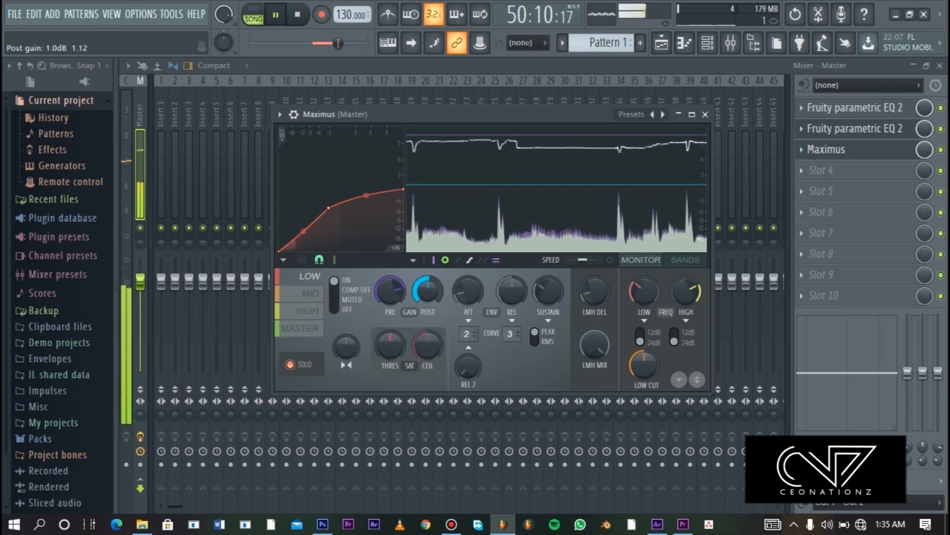
pyautogui.moveTo(429, 297); pyautogui.dragTo(429, 295)
pyautogui.click(367, 213)
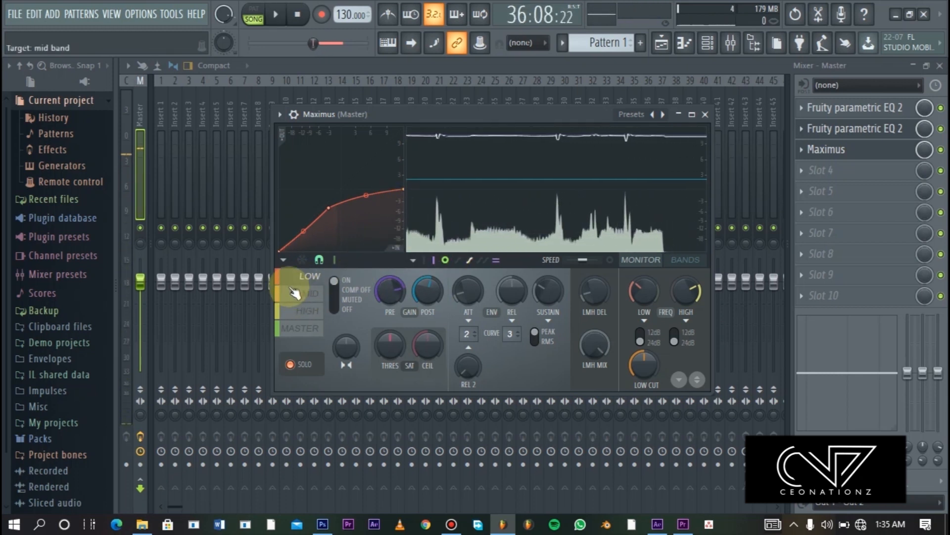
# Shape the mid band's compression curve into a soft knee during playback and raise its post gain to about 2.1 dB
pyautogui.click(307, 297)
pyautogui.moveTo(341, 189); pyautogui.dragTo(366, 192)
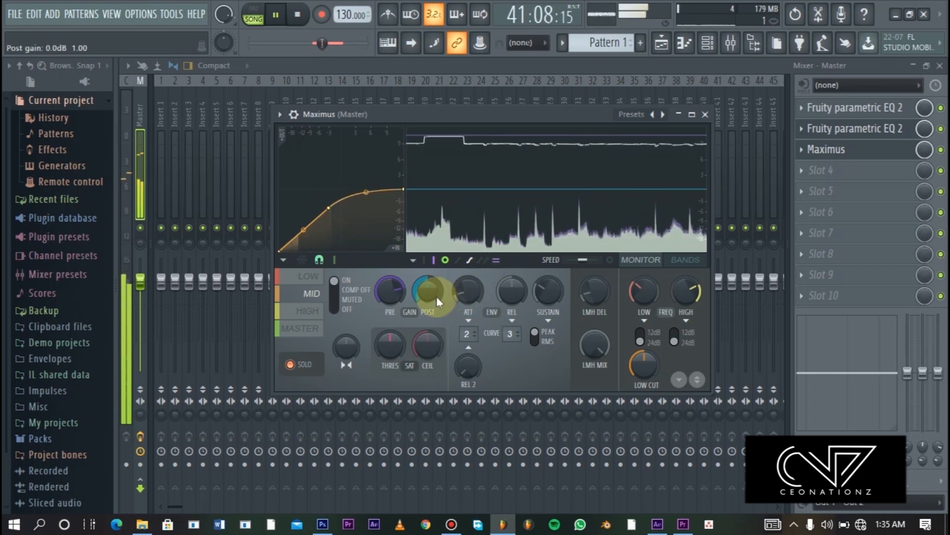
pyautogui.moveTo(304, 230); pyautogui.dragTo(304, 232)
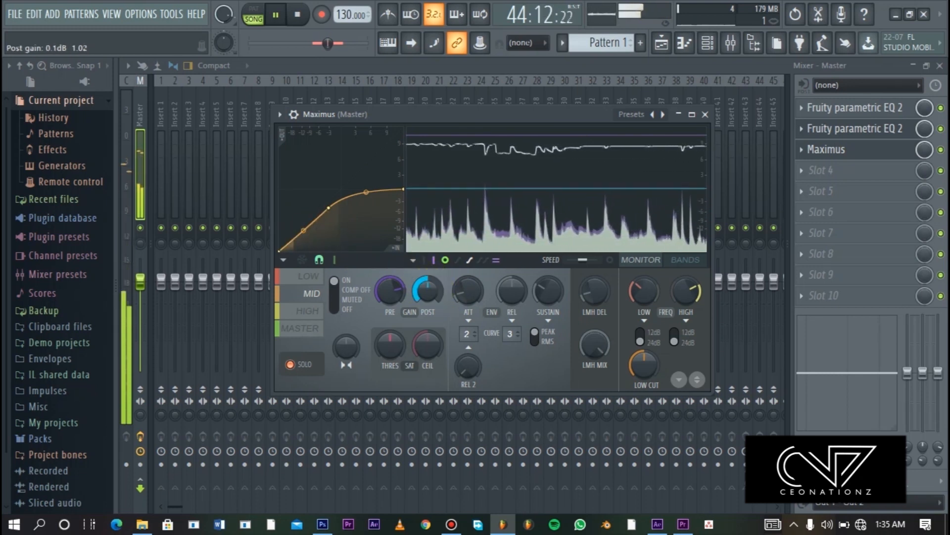
pyautogui.moveTo(428, 290); pyautogui.dragTo(427, 285)
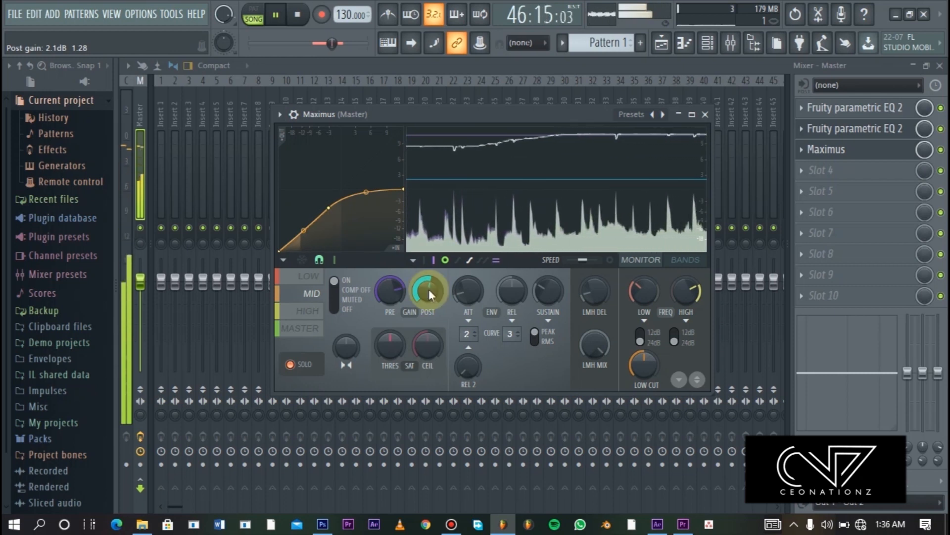
# Shape the high band's compression curve into a soft knee and raise its post gain to about 2 dB
pyautogui.click(309, 310)
pyautogui.moveTo(341, 189); pyautogui.dragTo(332, 202)
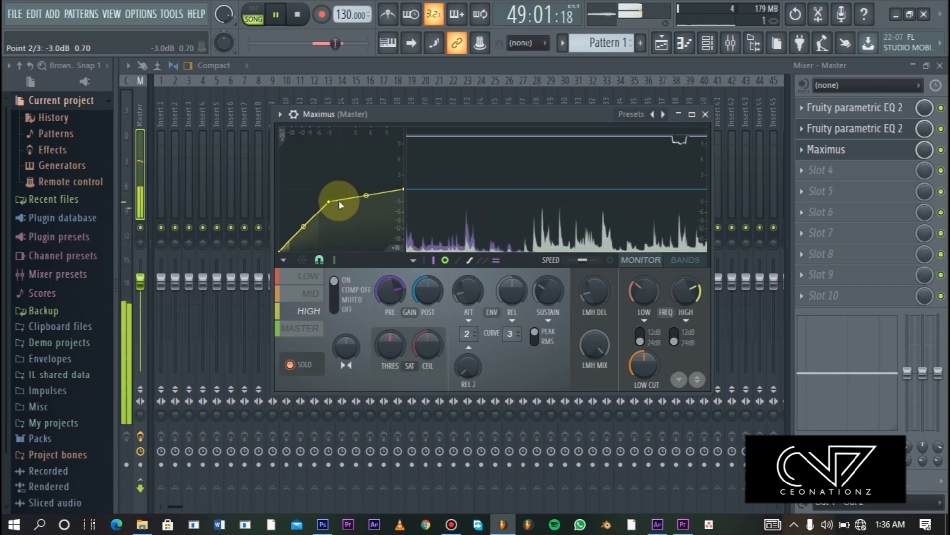
pyautogui.moveTo(332, 202); pyautogui.dragTo(366, 190)
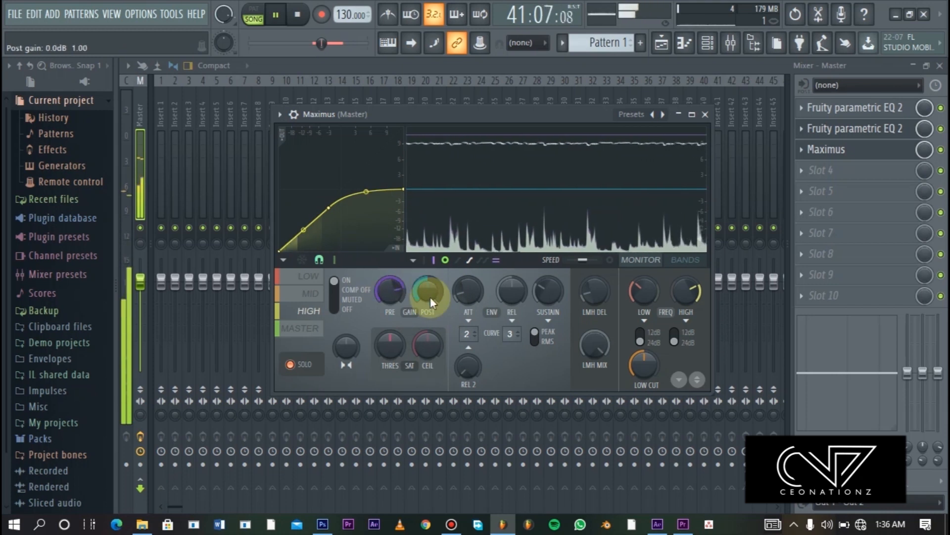
pyautogui.moveTo(427, 291); pyautogui.dragTo(427, 275)
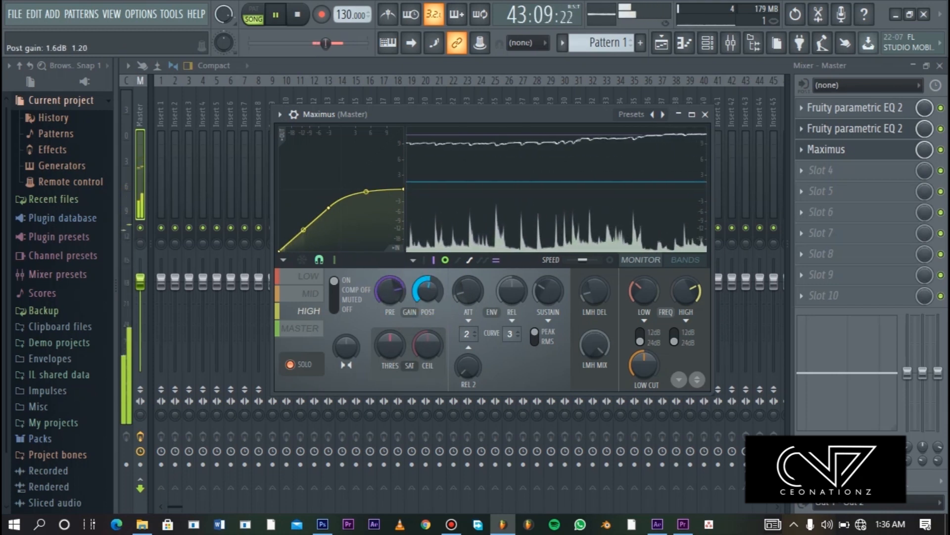
pyautogui.moveTo(427, 275)
pyautogui.mouseDown()
pyautogui.moveTo(427, 247)
pyautogui.moveTo(425, 291)
pyautogui.mouseUp()
# Soften the master band's compression curve from a knee at -3.0 dB and raise its post gain to about 1 dB during playback
pyautogui.click(322, 325)
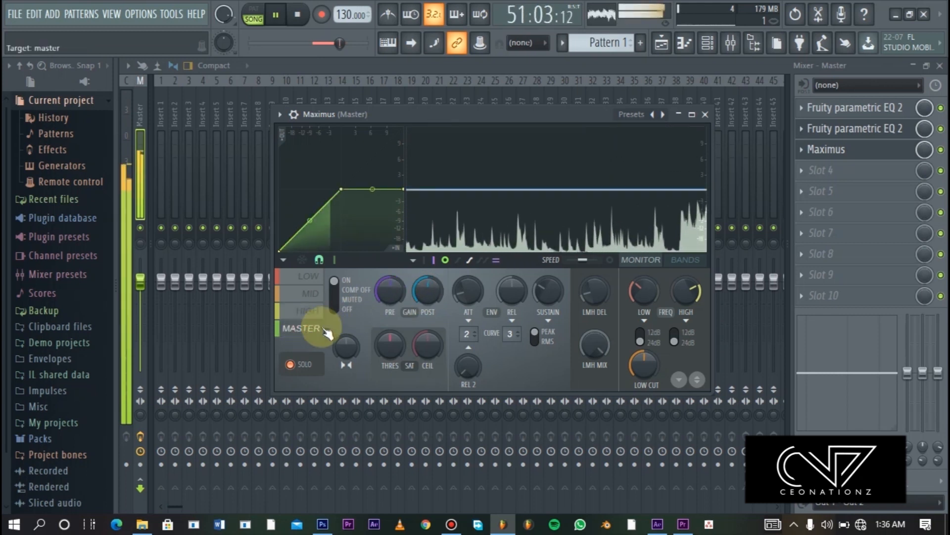
pyautogui.press('space')
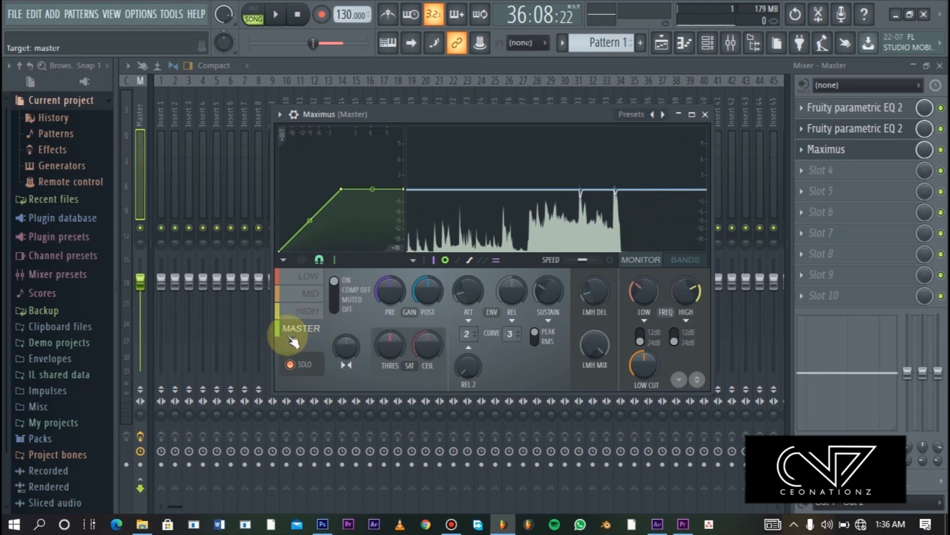
pyautogui.press('space')
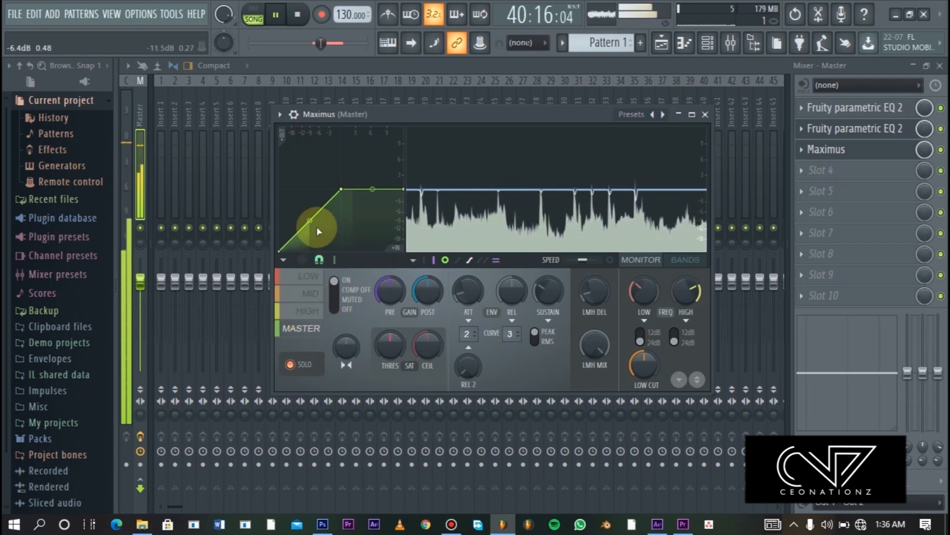
pyautogui.moveTo(340, 194); pyautogui.dragTo(332, 198)
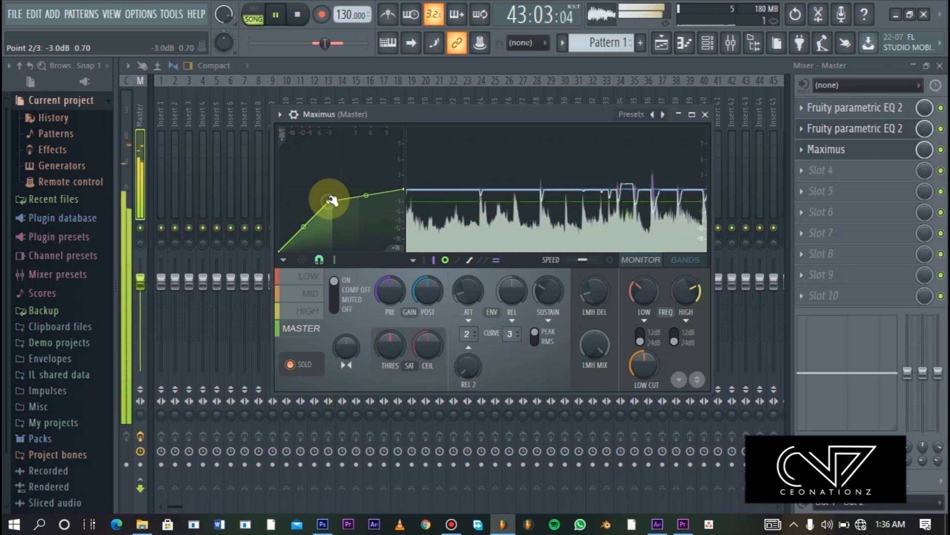
pyautogui.moveTo(366, 192)
pyautogui.mouseDown()
pyautogui.moveTo(366, 179)
pyautogui.moveTo(330, 200)
pyautogui.moveTo(372, 184)
pyautogui.mouseUp()
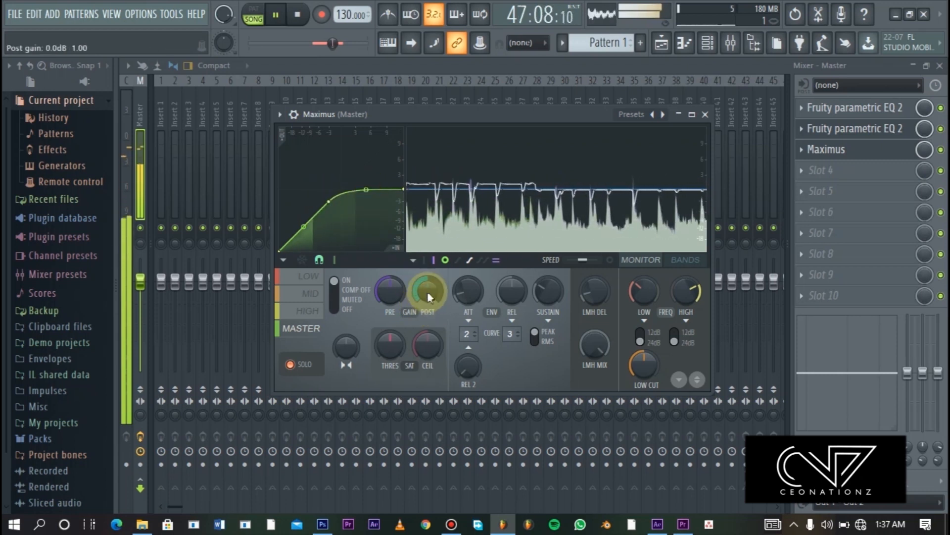
pyautogui.moveTo(427, 290); pyautogui.dragTo(428, 284)
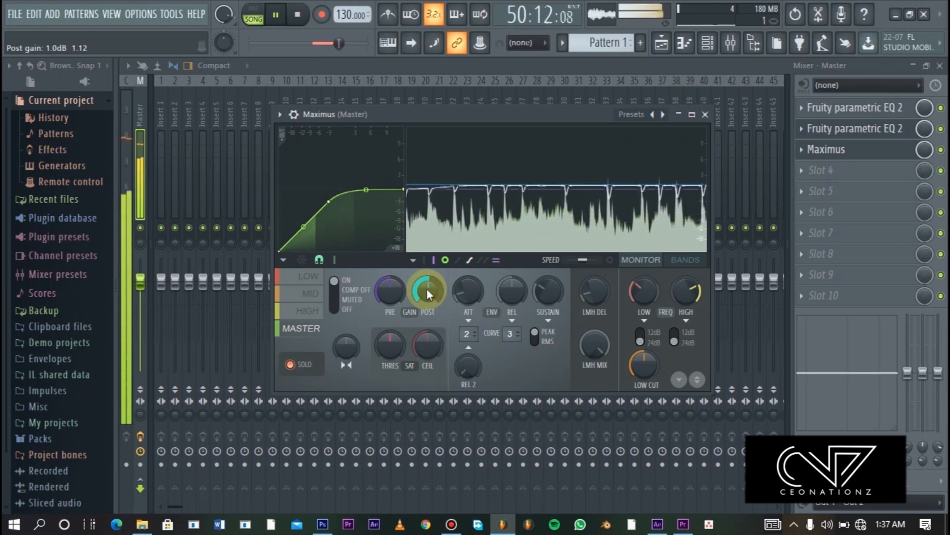
pyautogui.press('space')
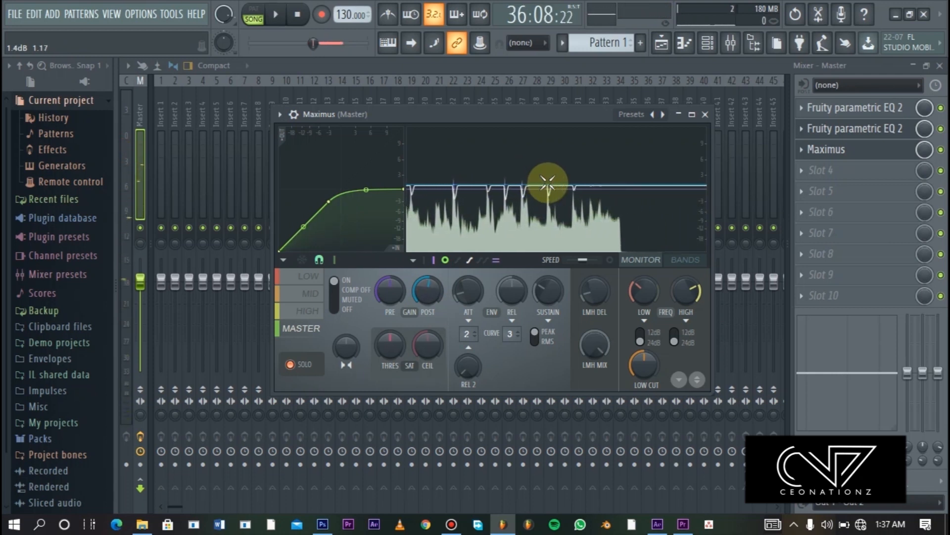
# Review the compression curves and gain settings of the low, mid and high bands in Maximus
pyautogui.click(304, 284)
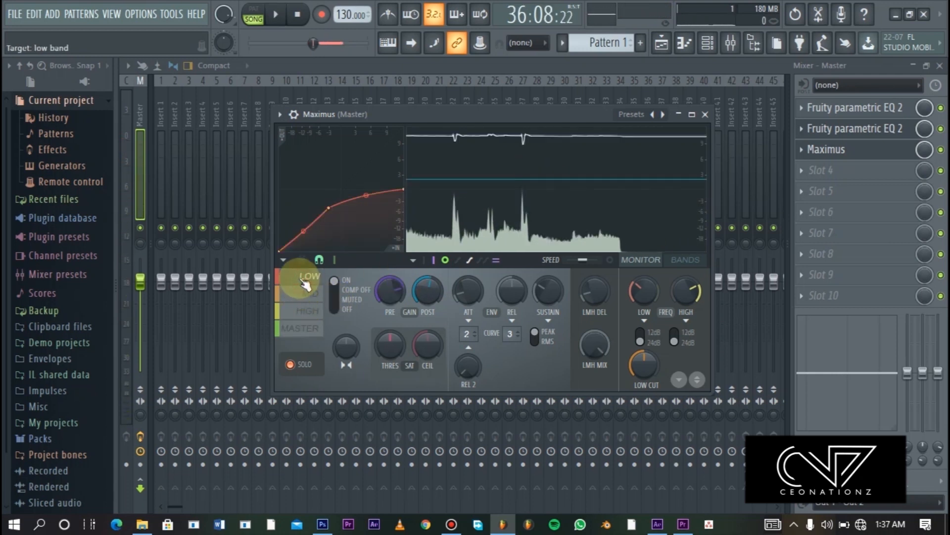
pyautogui.click(306, 294)
pyautogui.click(307, 310)
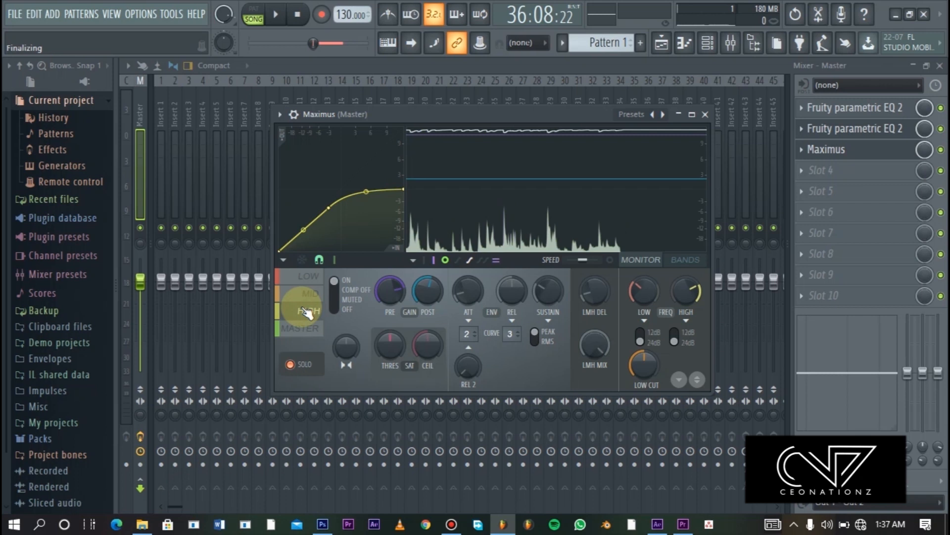
pyautogui.click(310, 277)
pyautogui.click(306, 292)
pyautogui.click(303, 308)
pyautogui.click(304, 276)
pyautogui.click(305, 293)
pyautogui.click(303, 311)
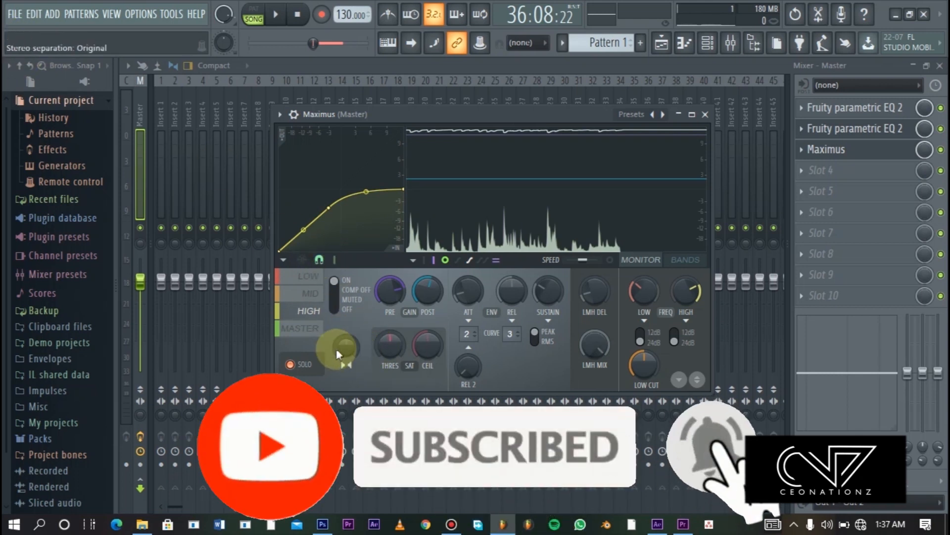
# Set the low band's stereo separation to about 59% merged and widen the mid band's stereo separation while listening
pyautogui.click(307, 281)
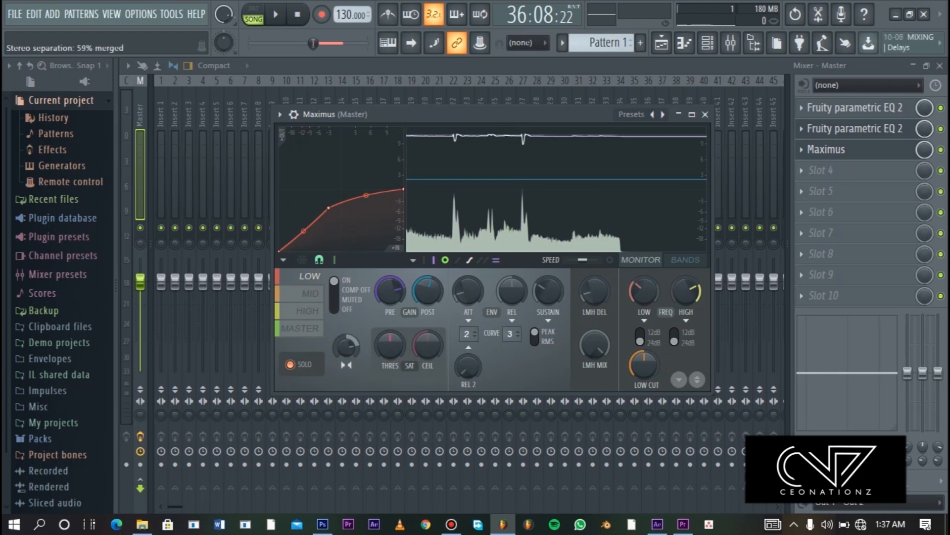
pyautogui.click(310, 293)
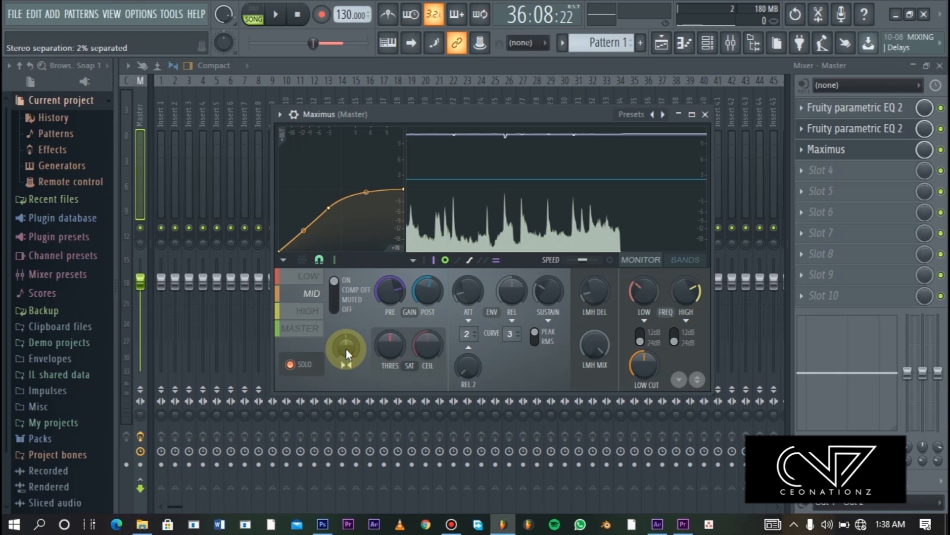
pyautogui.press('space')
pyautogui.moveTo(346, 349); pyautogui.dragTo(346, 327)
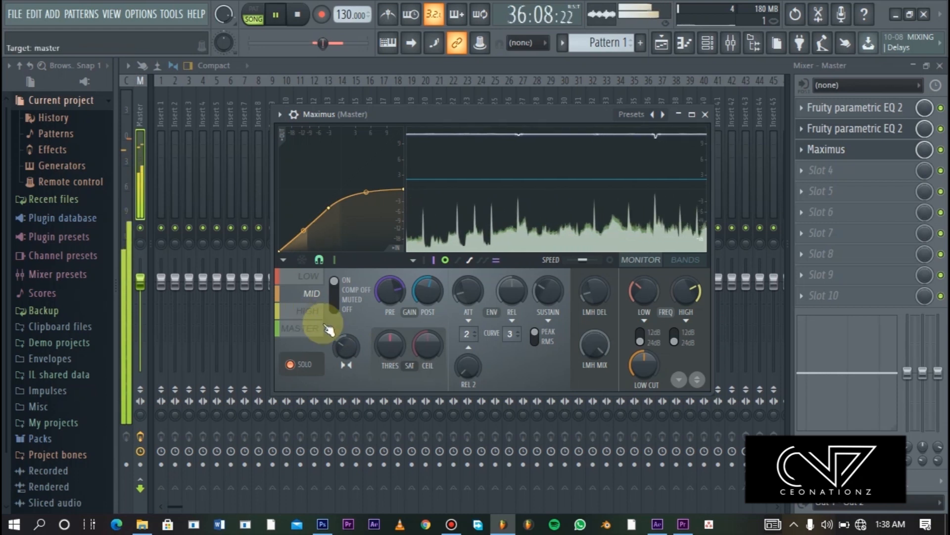
pyautogui.press('space')
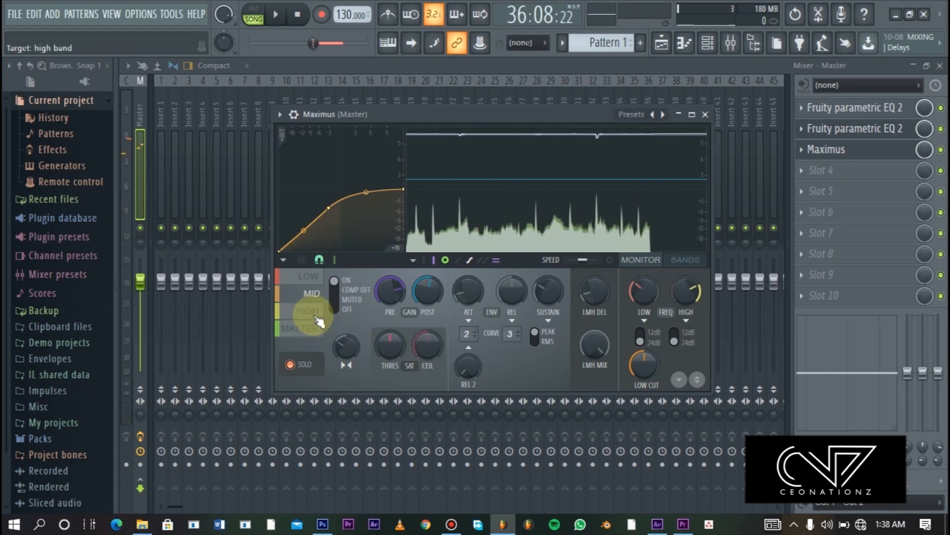
# Widen the high band's stereo separation to about 67% separated while playing the beat
pyautogui.click(311, 312)
pyautogui.moveTo(346, 346); pyautogui.dragTo(346, 353)
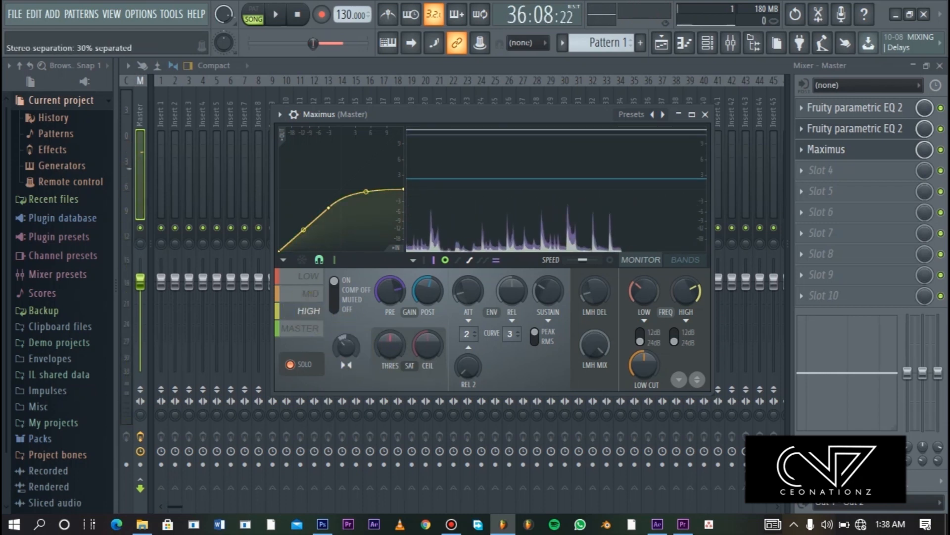
pyautogui.press('space')
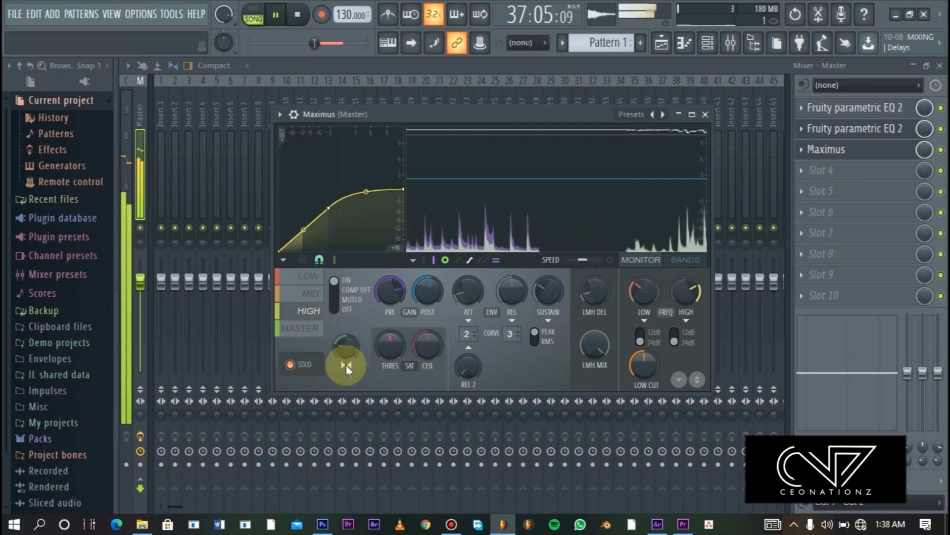
pyautogui.moveTo(346, 347); pyautogui.dragTo(346, 352)
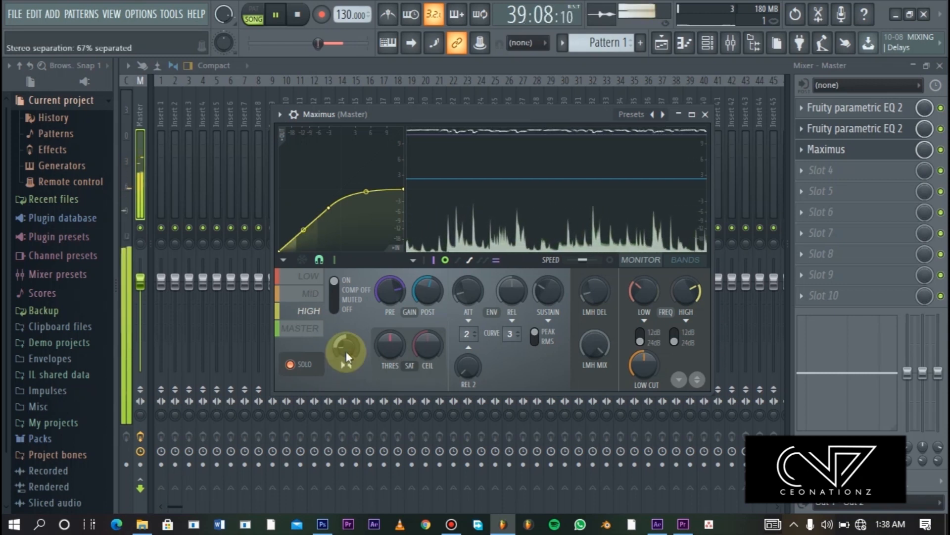
# Select the master band, play the beat from the start point to check the full mix, and reposition the Maximus window
pyautogui.click(303, 331)
pyautogui.press('space')
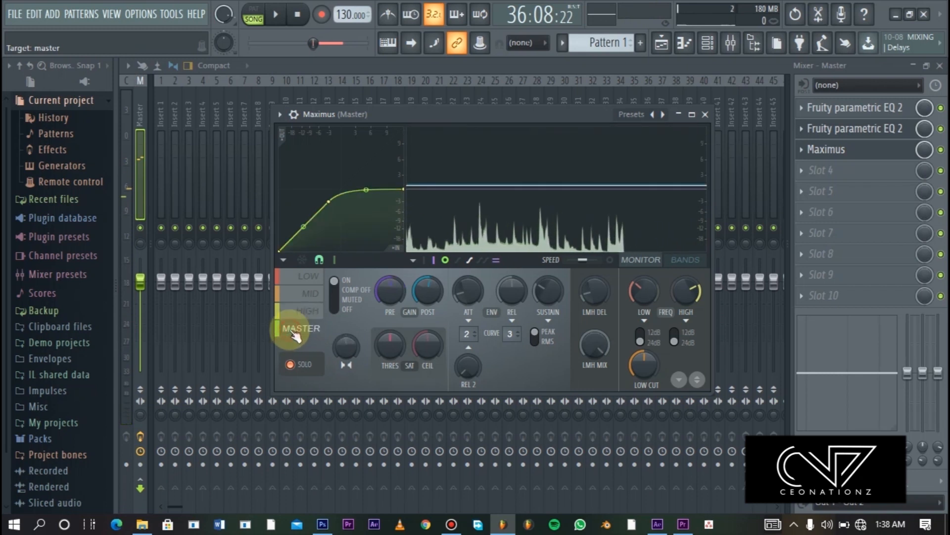
pyautogui.press('space')
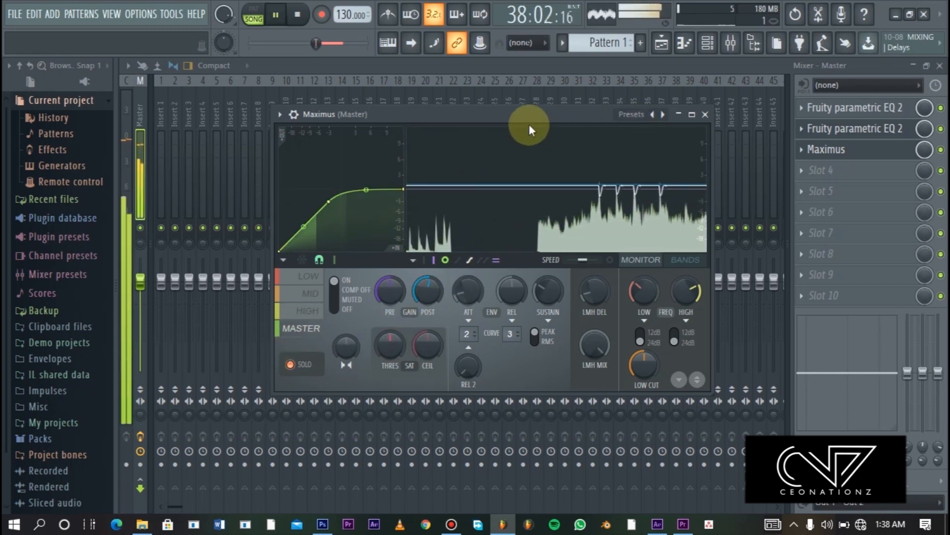
pyautogui.moveTo(535, 115); pyautogui.dragTo(530, 109)
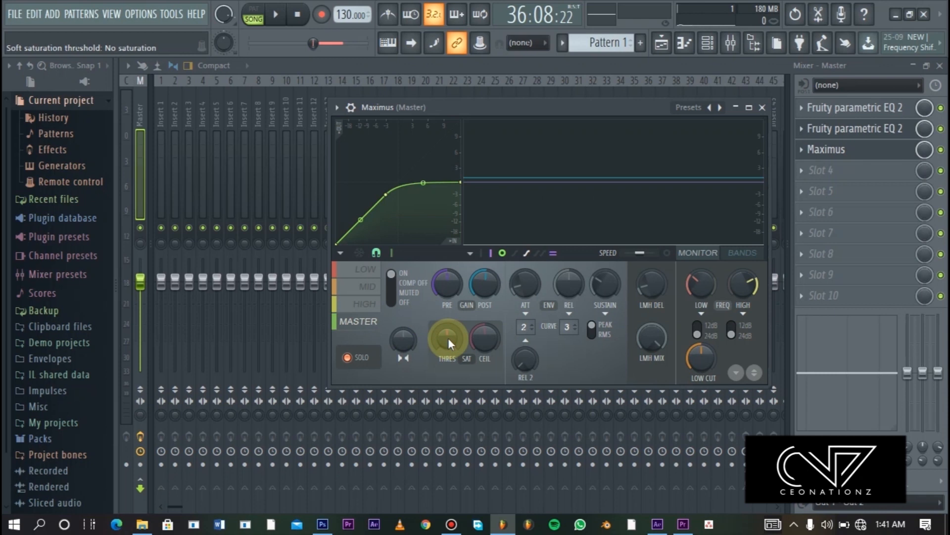
# Adjust the master band's soft saturation threshold and its ceiling around 0.0 dB, and fine-tune the band's post gain
pyautogui.moveTo(448, 337); pyautogui.dragTo(448, 336)
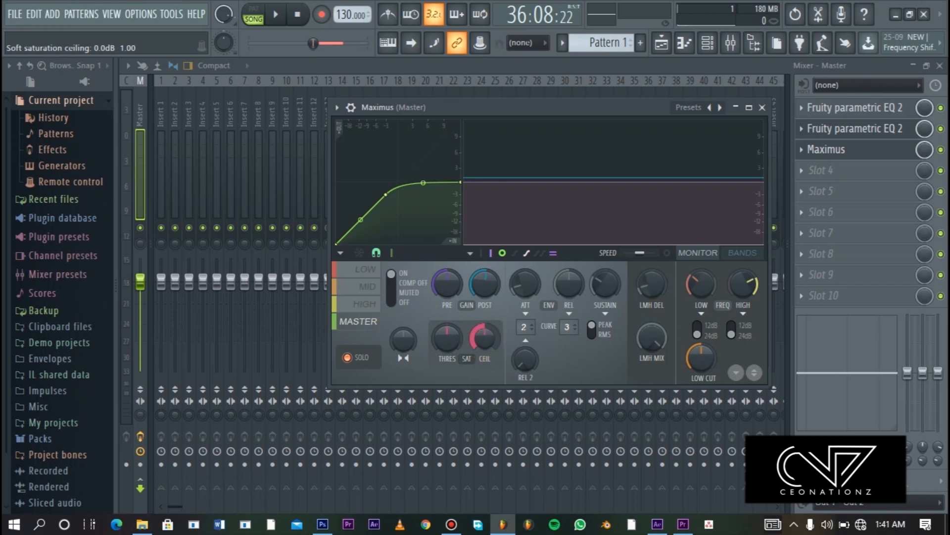
pyautogui.moveTo(484, 338); pyautogui.dragTo(484, 338)
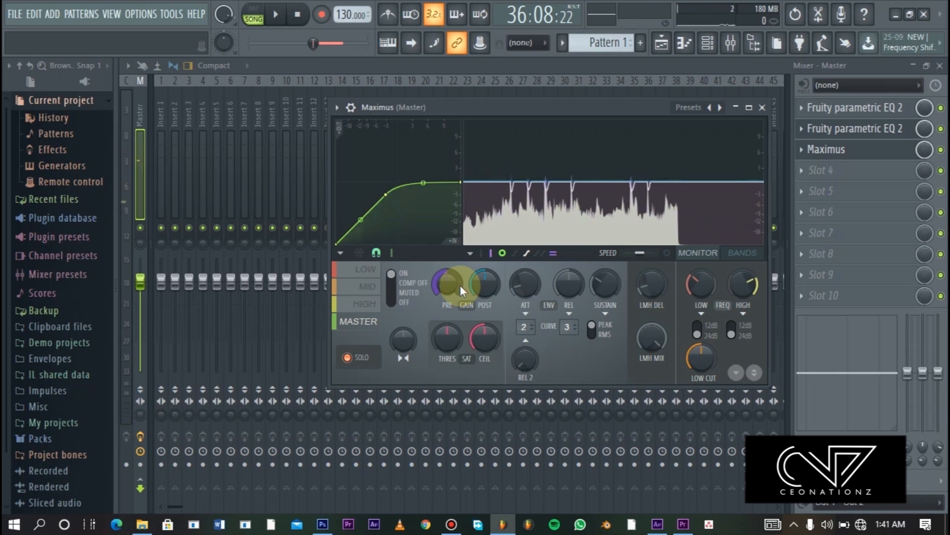
pyautogui.moveTo(484, 283); pyautogui.dragTo(485, 280)
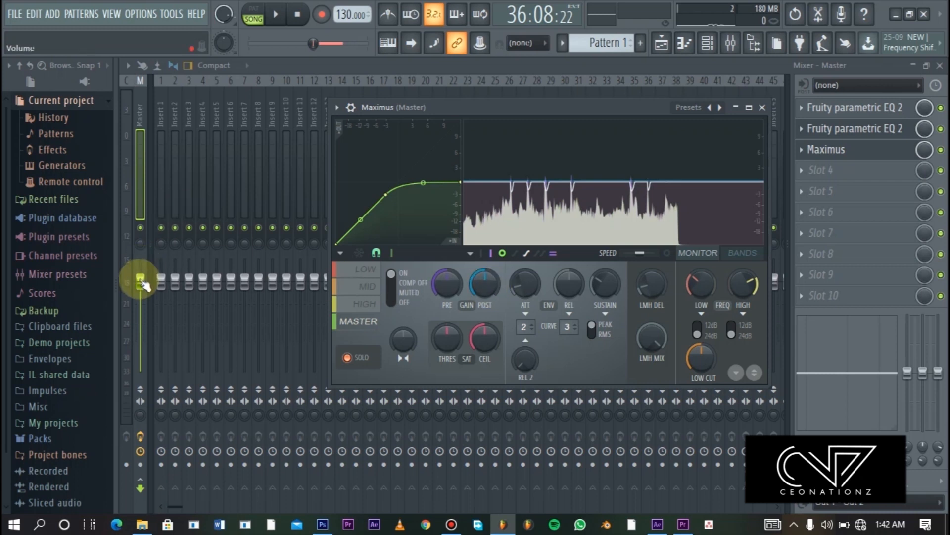
# Try raising the Master track's volume fader while playing the beat, and reset the fader to its default
pyautogui.moveTo(141, 282); pyautogui.dragTo(140, 255)
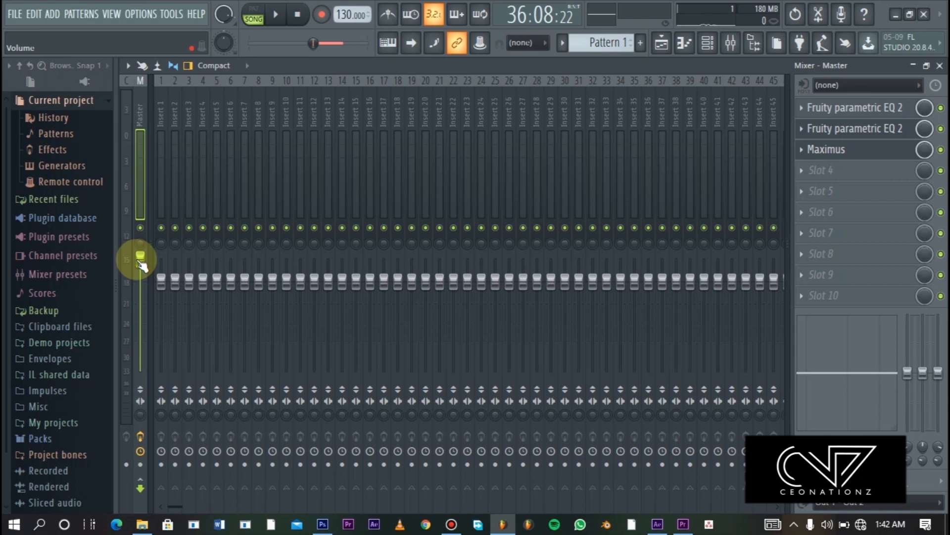
pyautogui.press('space')
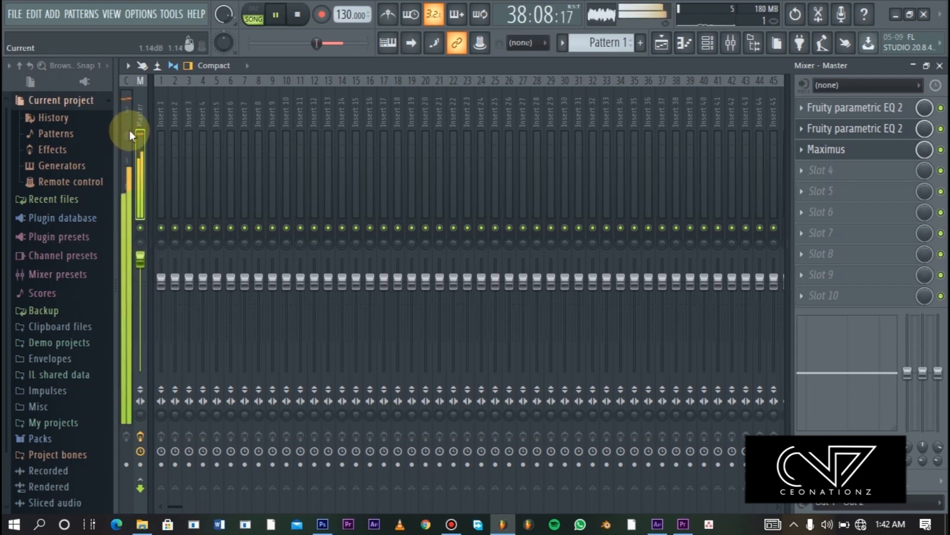
pyautogui.press('space')
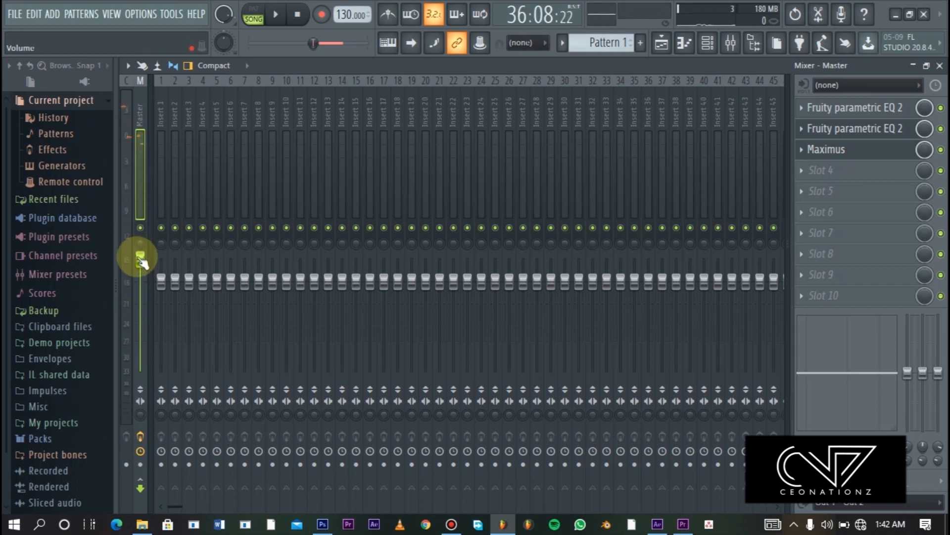
pyautogui.rightClick(140, 258)
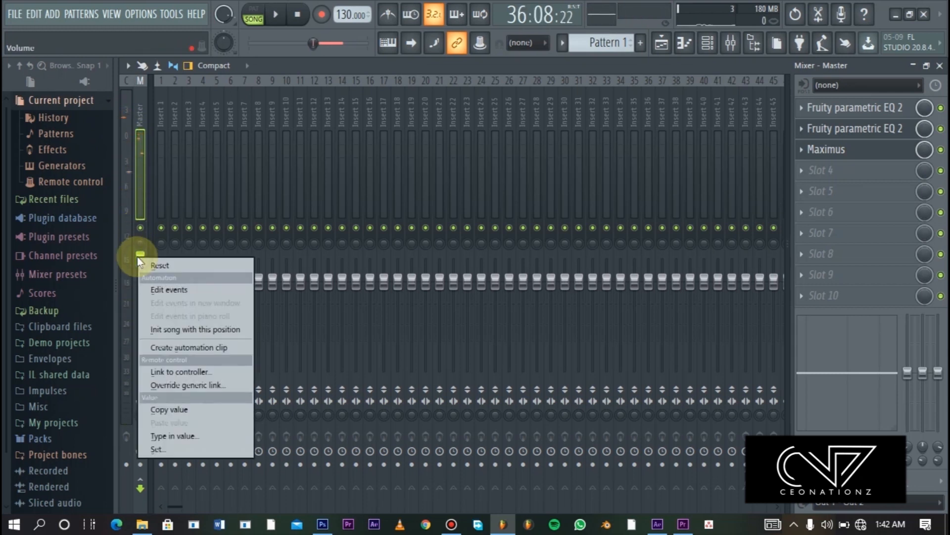
pyautogui.click(175, 267)
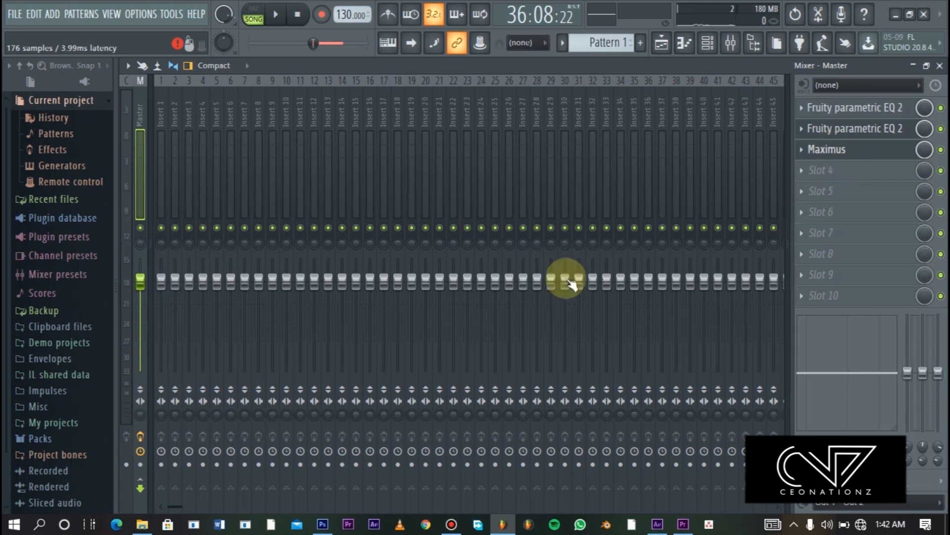
# Reopen Maximus on the Master track and raise the master band's post gain to about 3.3 dB while playing the beat
pyautogui.click(840, 151)
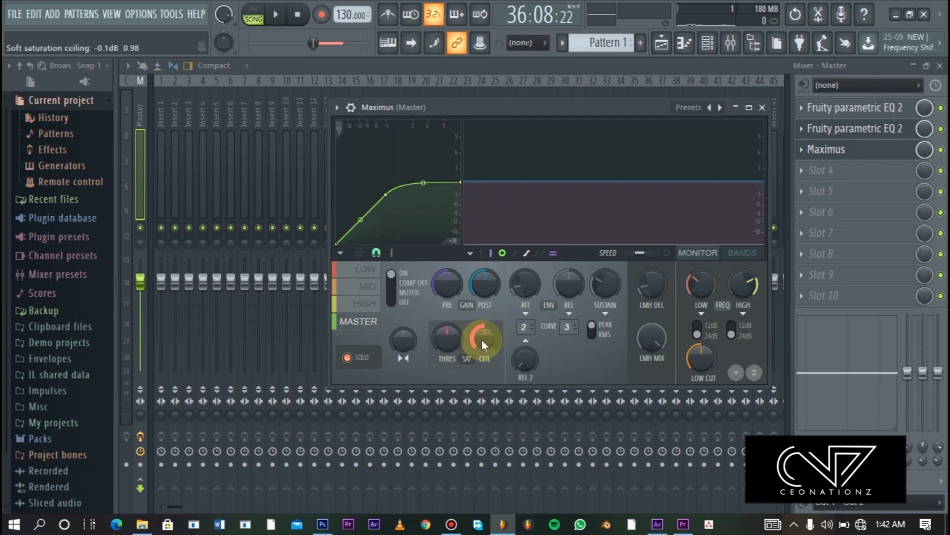
pyautogui.click(471, 276)
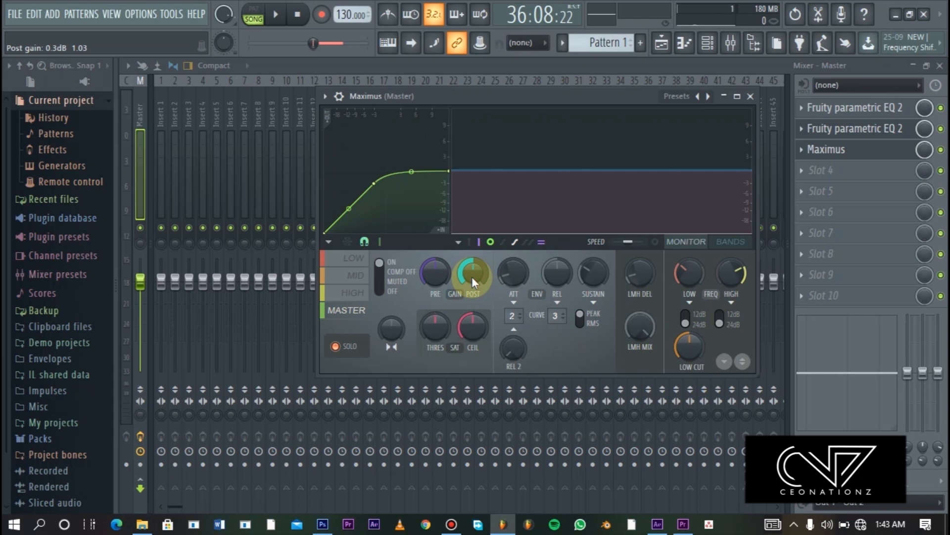
pyautogui.press('space')
pyautogui.moveTo(472, 276); pyautogui.dragTo(471, 251)
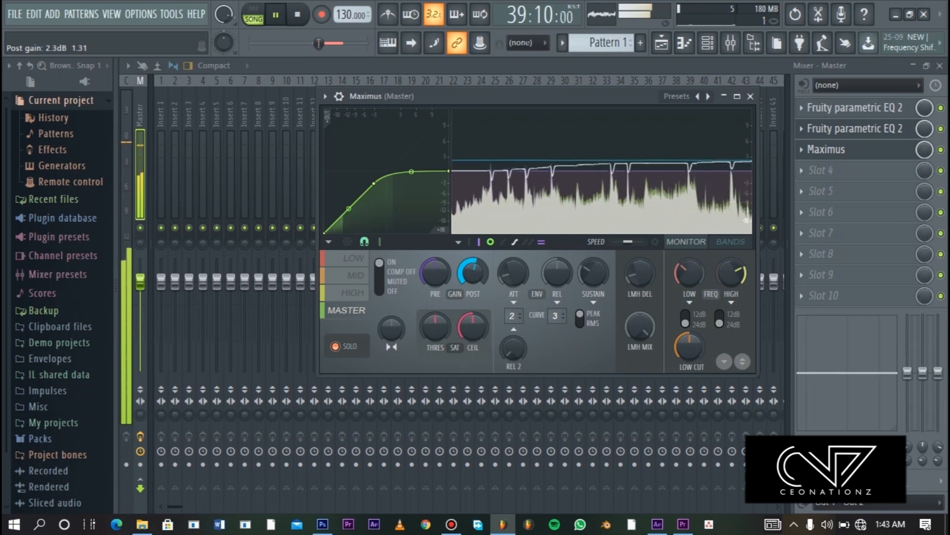
pyautogui.press('space')
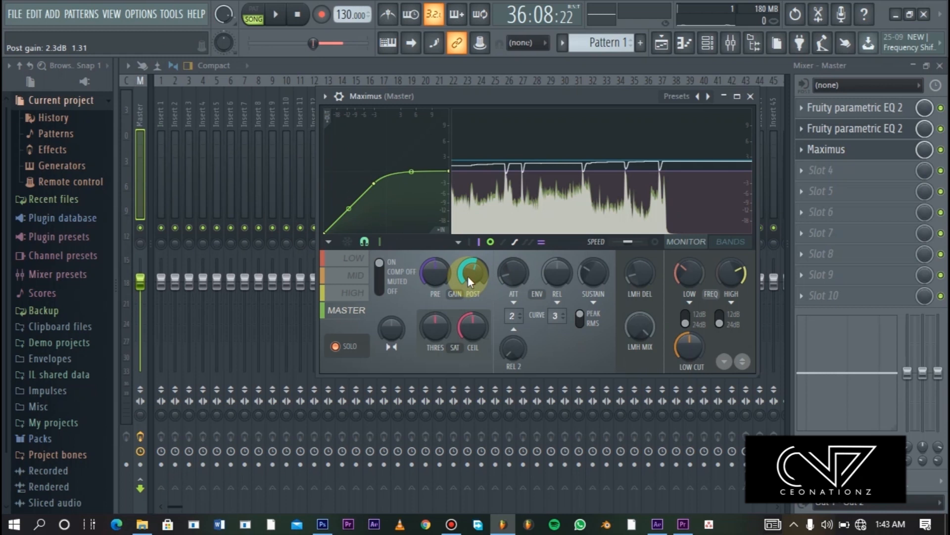
pyautogui.press('space')
pyautogui.moveTo(468, 275); pyautogui.dragTo(468, 176)
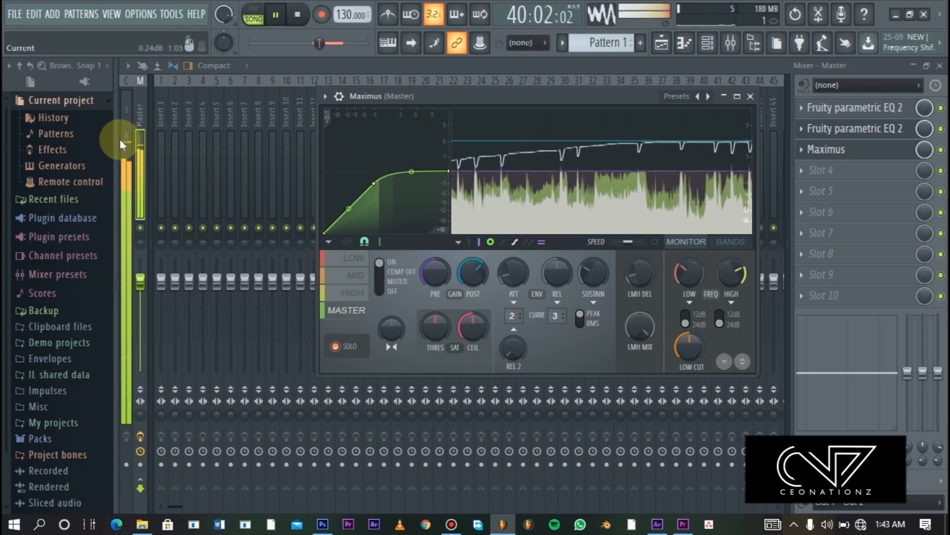
pyautogui.moveTo(450, 256); pyautogui.dragTo(450, 225)
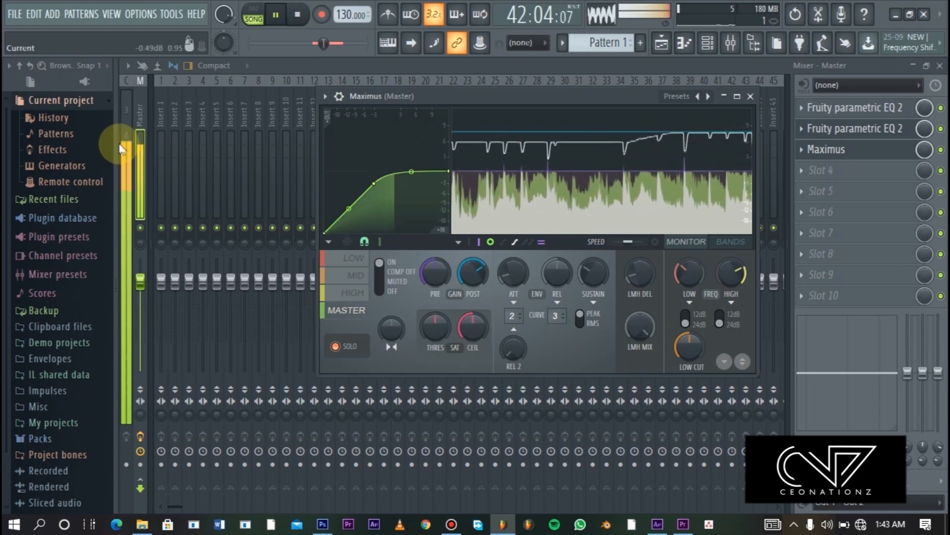
pyautogui.moveTo(486, 286)
pyautogui.mouseDown()
pyautogui.moveTo(485, 318)
pyautogui.moveTo(476, 277)
pyautogui.mouseUp()
pyautogui.press('space')
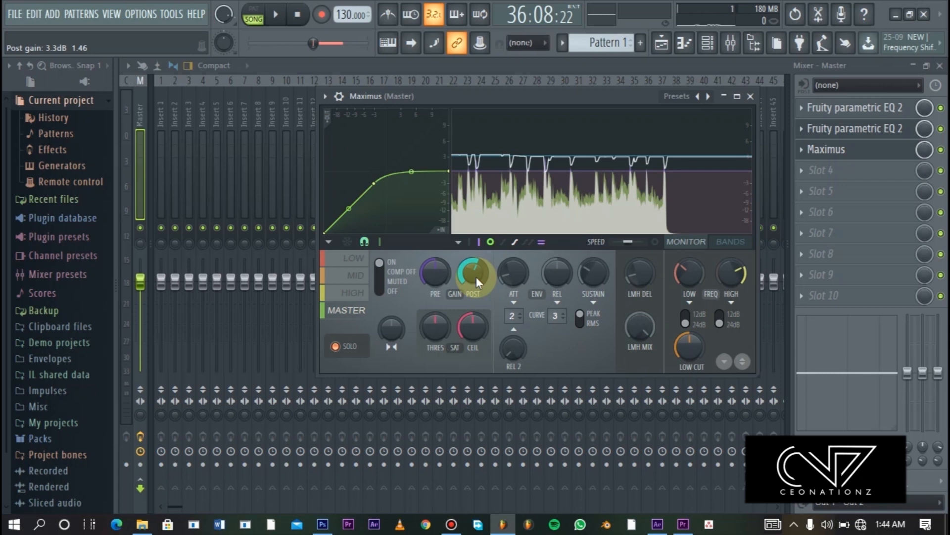
# Load Youlean Loudness Meter 2_2 into slot 10 of the Master track and look over its integrated loudness display
pyautogui.click(807, 299)
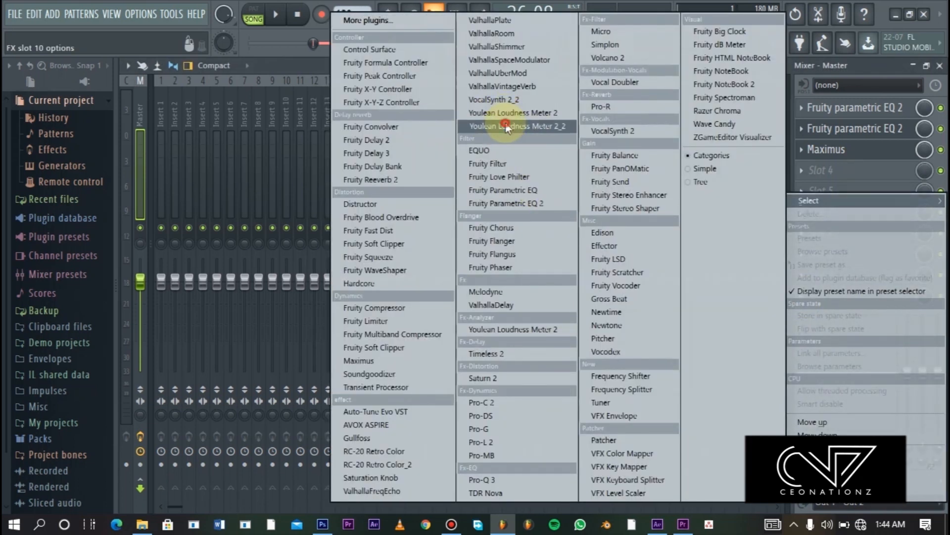
pyautogui.click(485, 125)
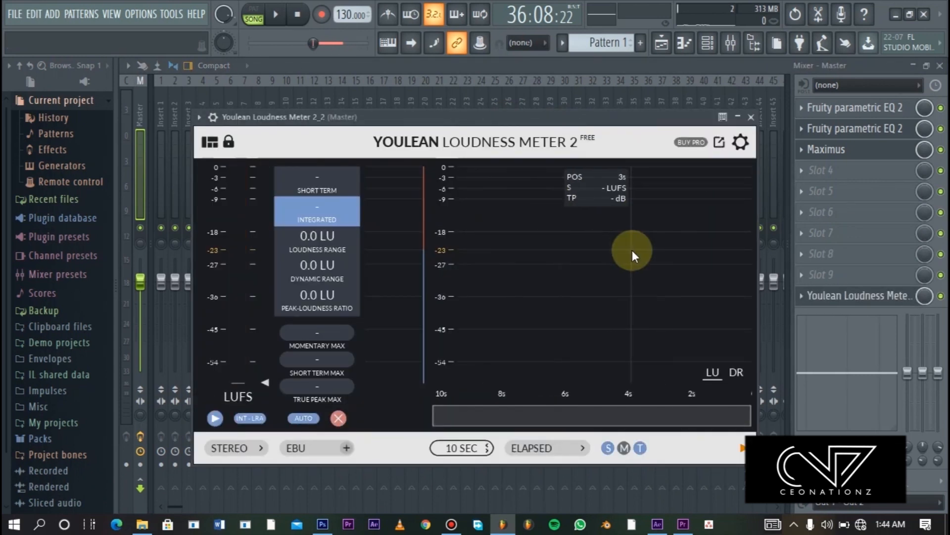
pyautogui.moveTo(397, 127); pyautogui.dragTo(582, 165)
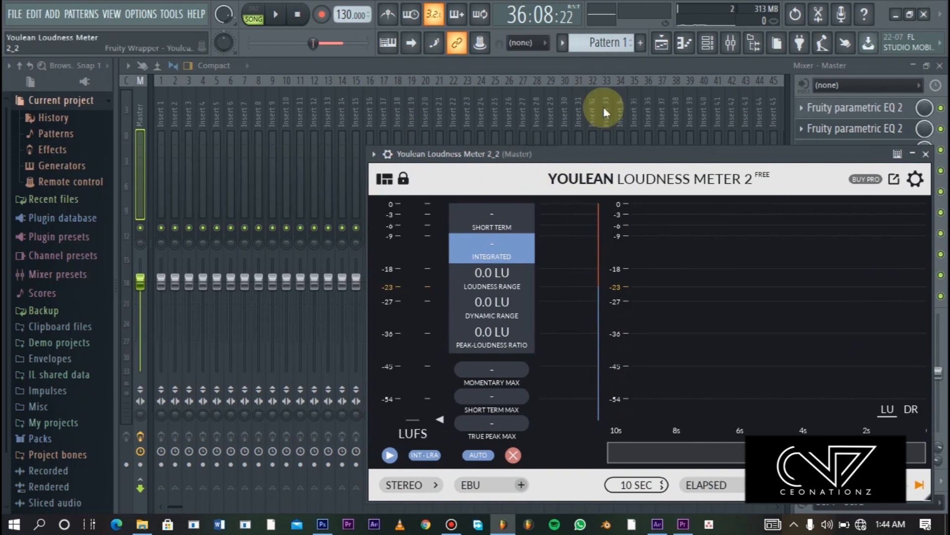
pyautogui.click(492, 261)
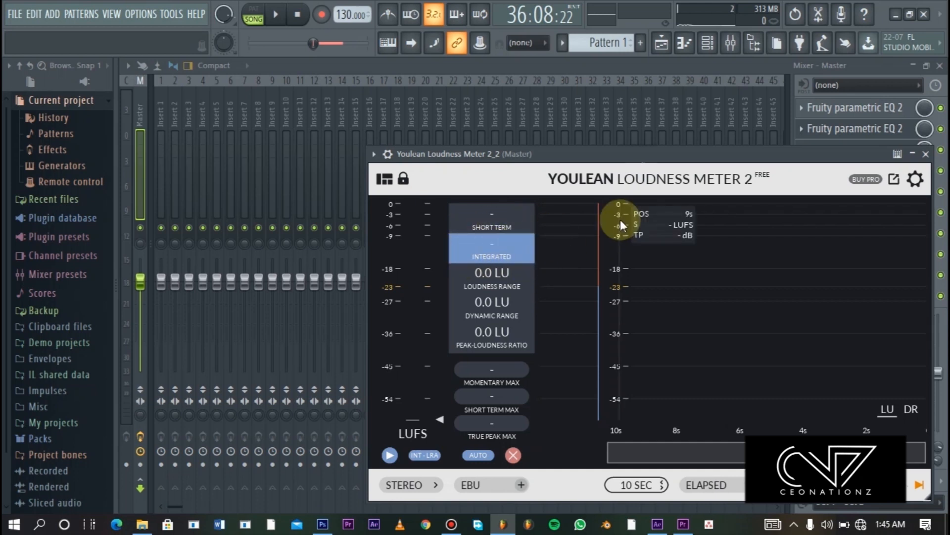
pyautogui.click(640, 71)
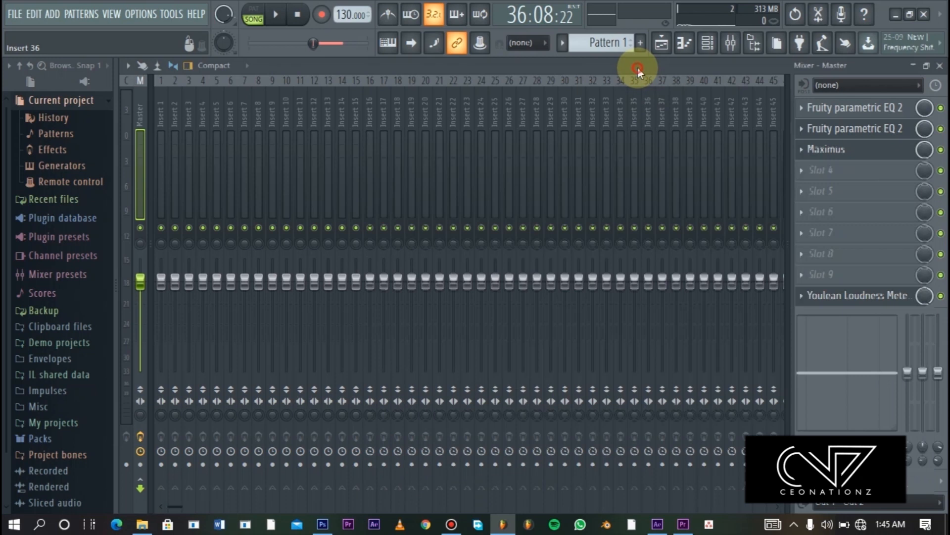
# Play the beat with the Youlean Loudness Meter open and read the integrated LUFS of the master
pyautogui.click(834, 151)
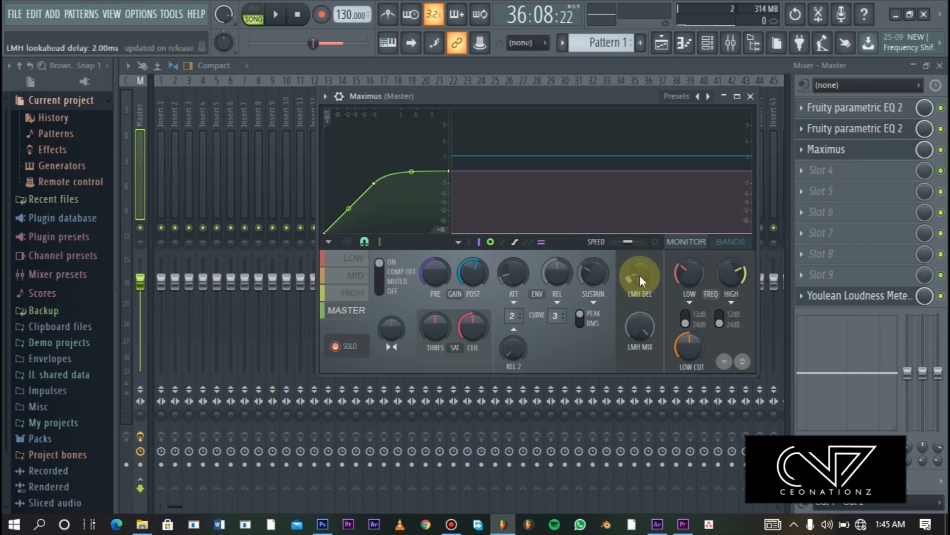
pyautogui.press('space')
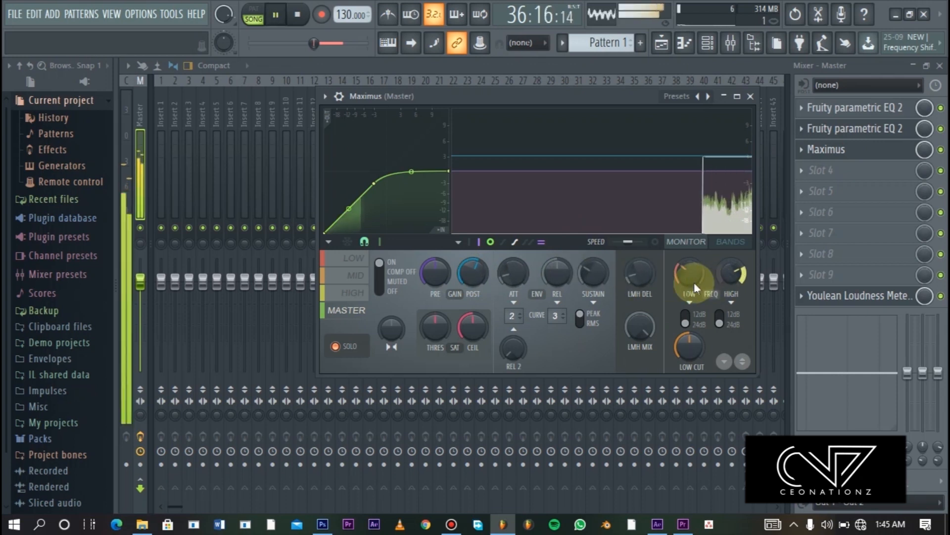
pyautogui.click(852, 300)
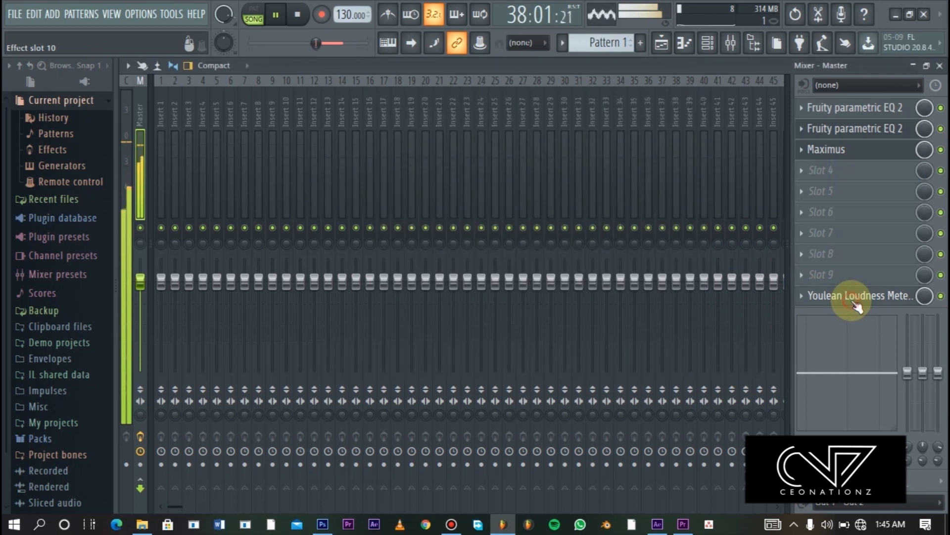
pyautogui.click(834, 296)
pyautogui.moveTo(632, 148); pyautogui.dragTo(388, 134)
pyautogui.click(239, 236)
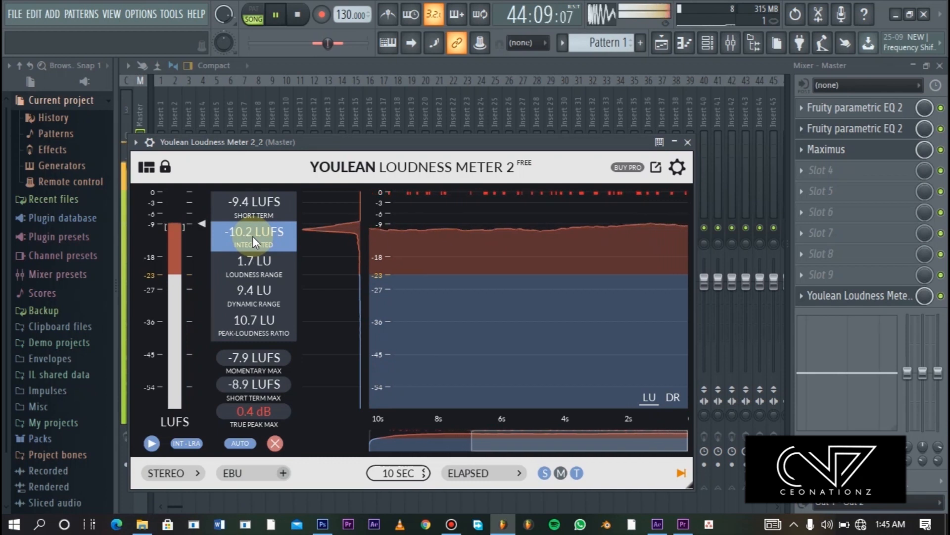
pyautogui.press('space')
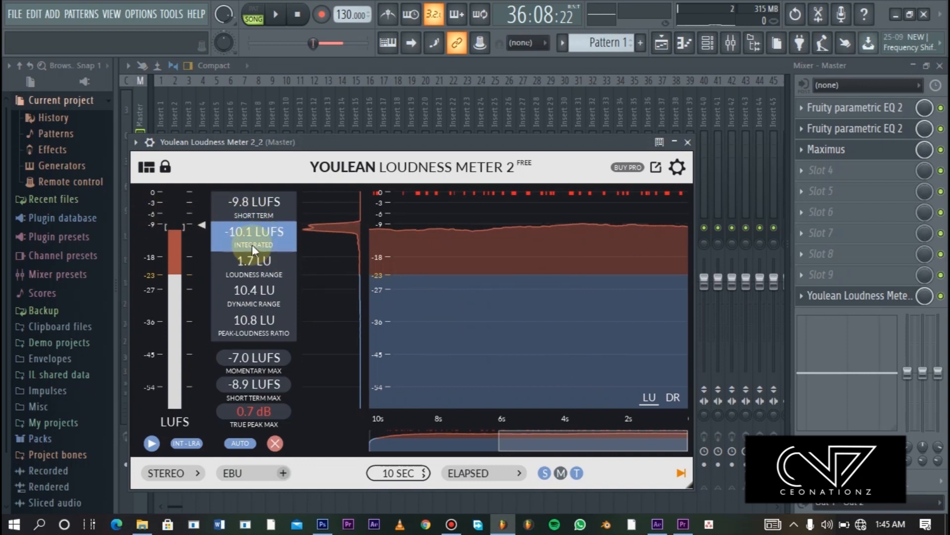
# Lower the Maximus master band's post gain to about 2.1 dB during playback and recheck the loudness in the Youlean meter
pyautogui.click(843, 151)
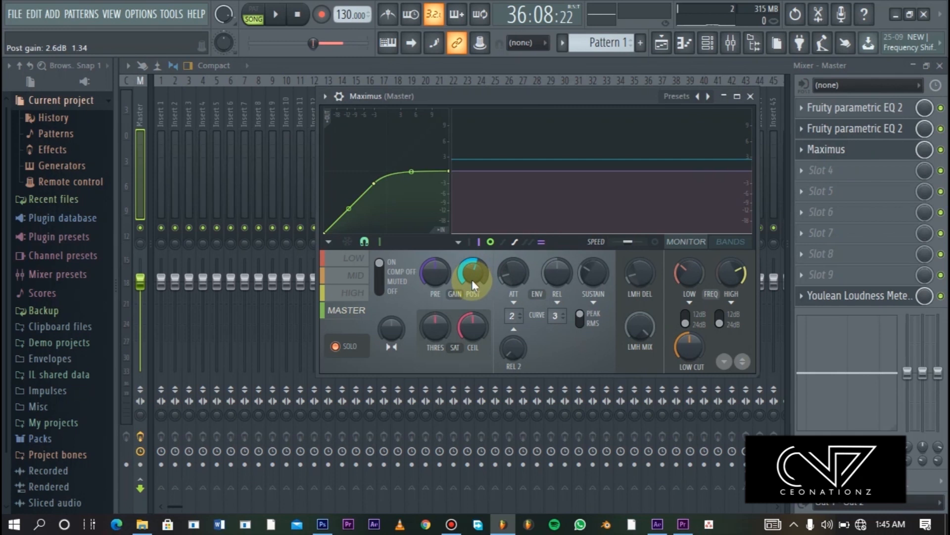
pyautogui.press('space')
pyautogui.moveTo(471, 276)
pyautogui.mouseDown()
pyautogui.moveTo(471, 260)
pyautogui.moveTo(472, 278)
pyautogui.mouseUp()
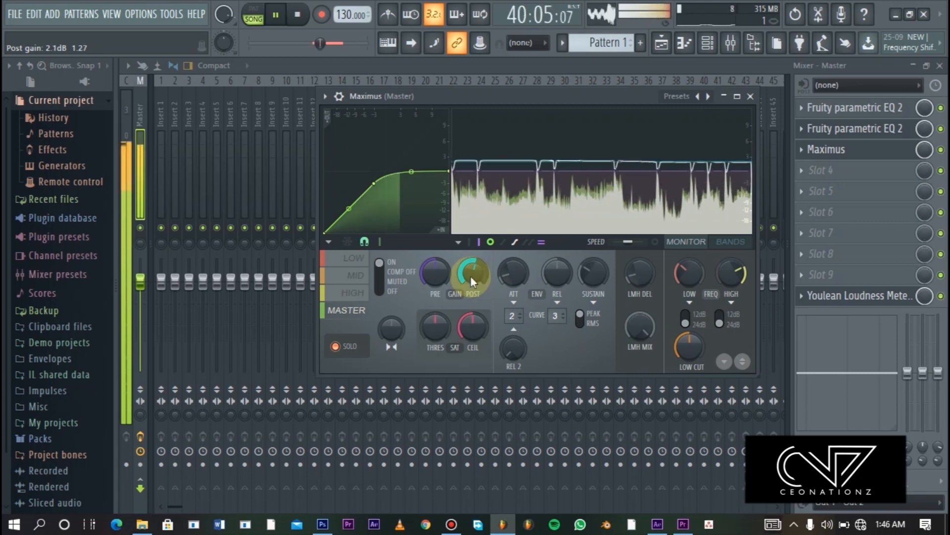
pyautogui.click(850, 296)
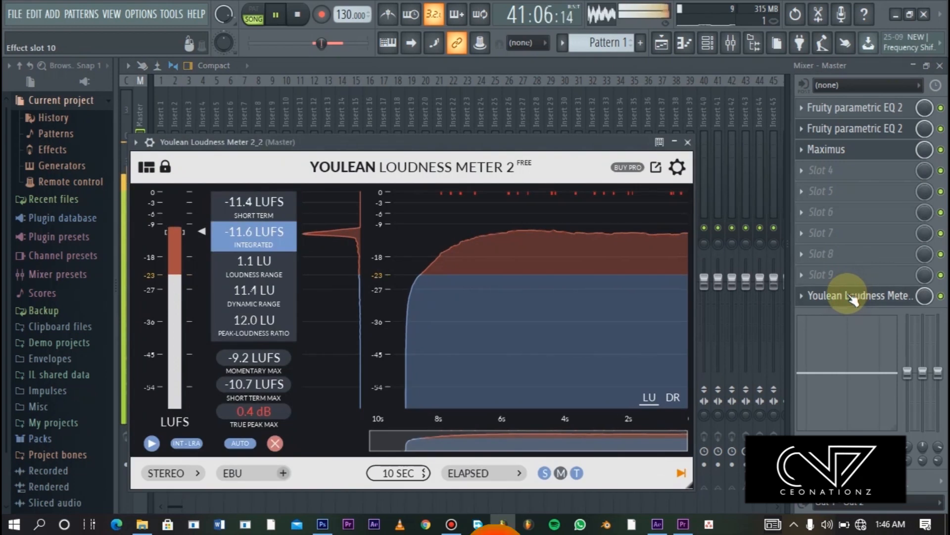
pyautogui.click(850, 156)
pyautogui.click(843, 151)
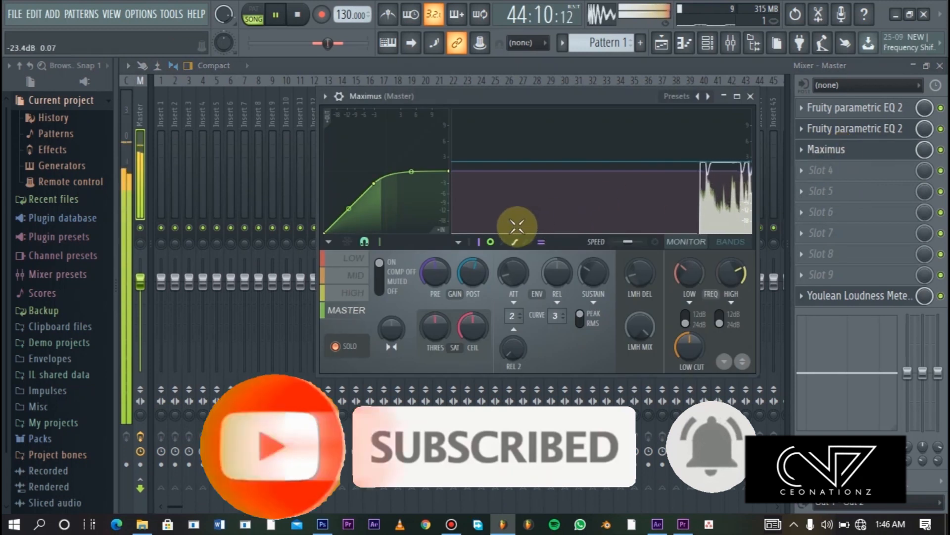
pyautogui.click(394, 280)
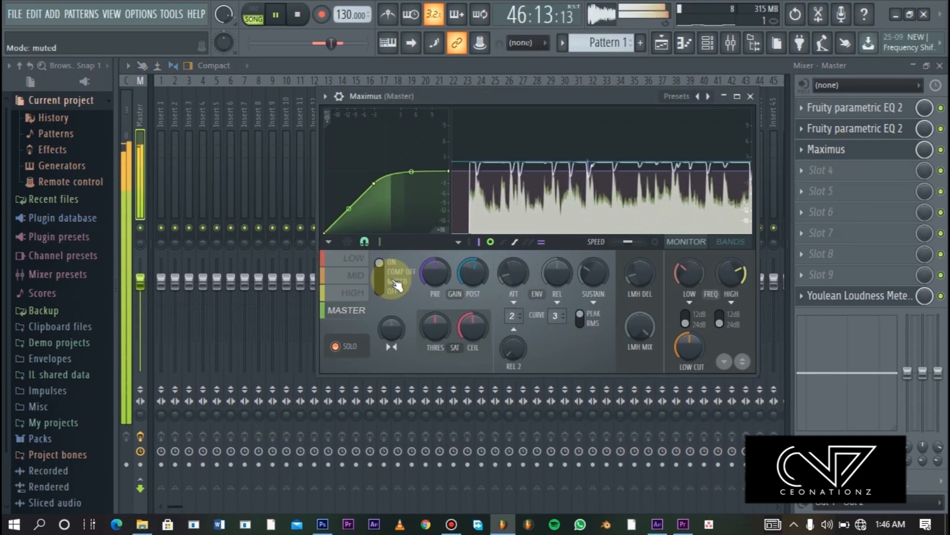
pyautogui.press('space')
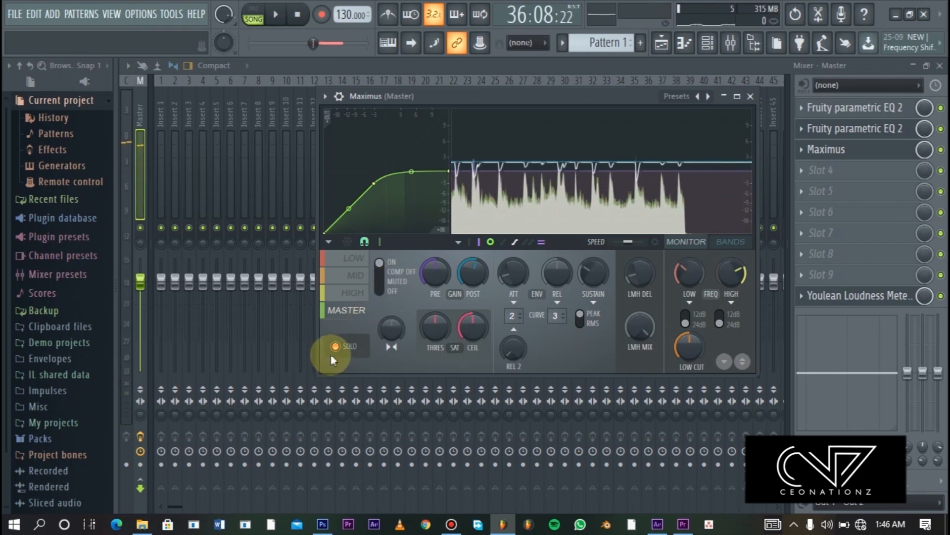
pyautogui.click(654, 77)
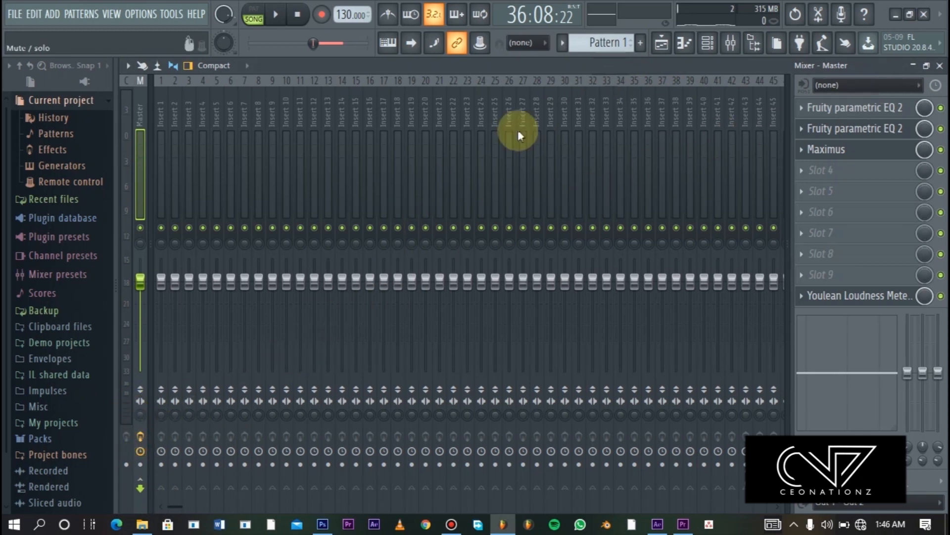
# Clear the playlist's time selection and export the whole song as a WAV file to the FL files folder
pyautogui.click(661, 44)
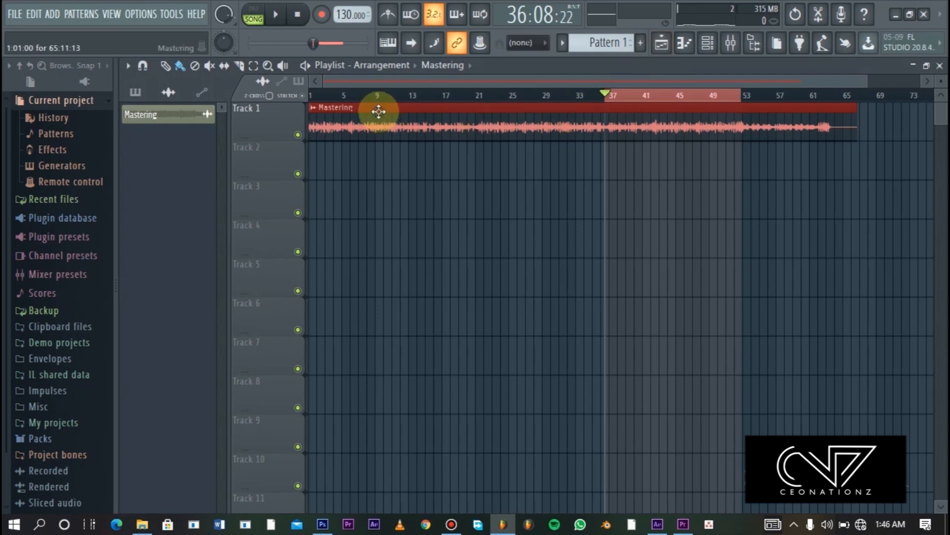
pyautogui.click(357, 96)
pyautogui.moveTo(365, 97); pyautogui.dragTo(197, 120)
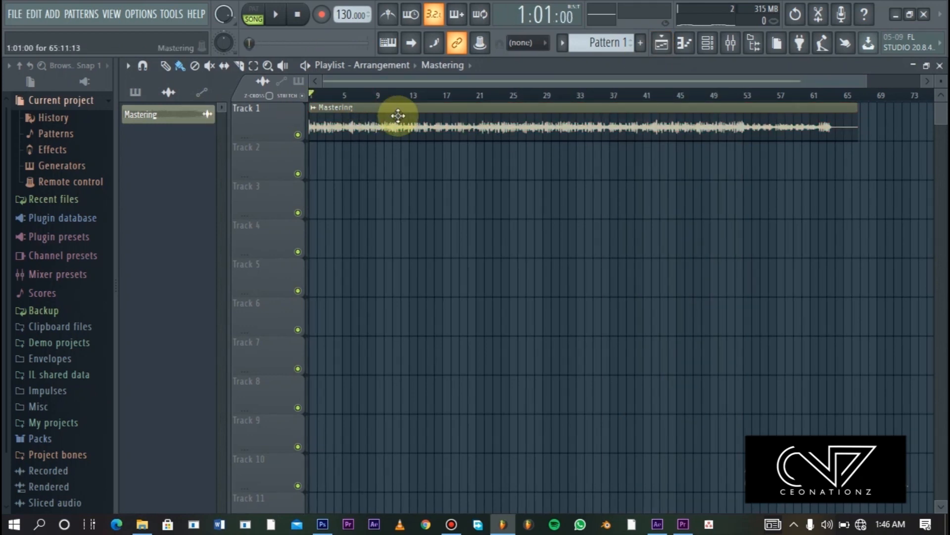
pyautogui.hotkey('ctrl', 'r')
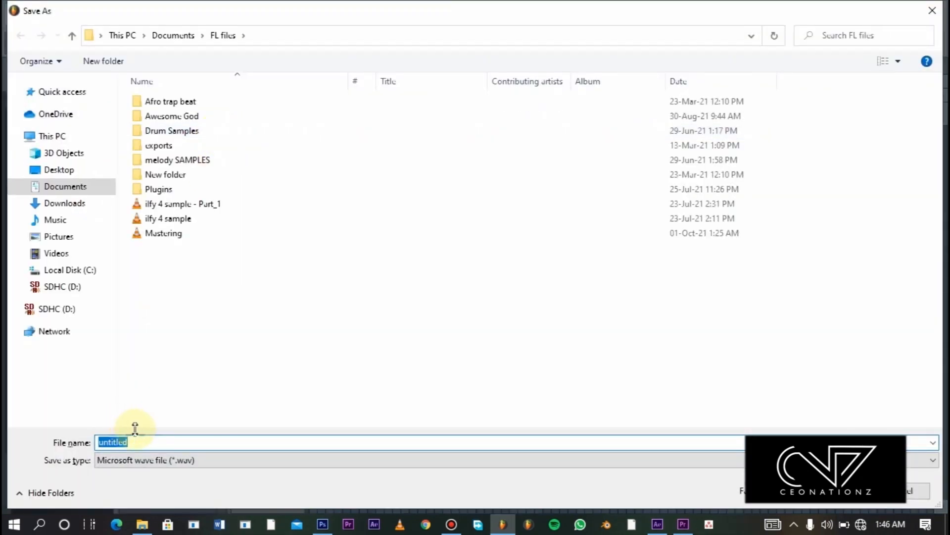
pyautogui.press('Return')
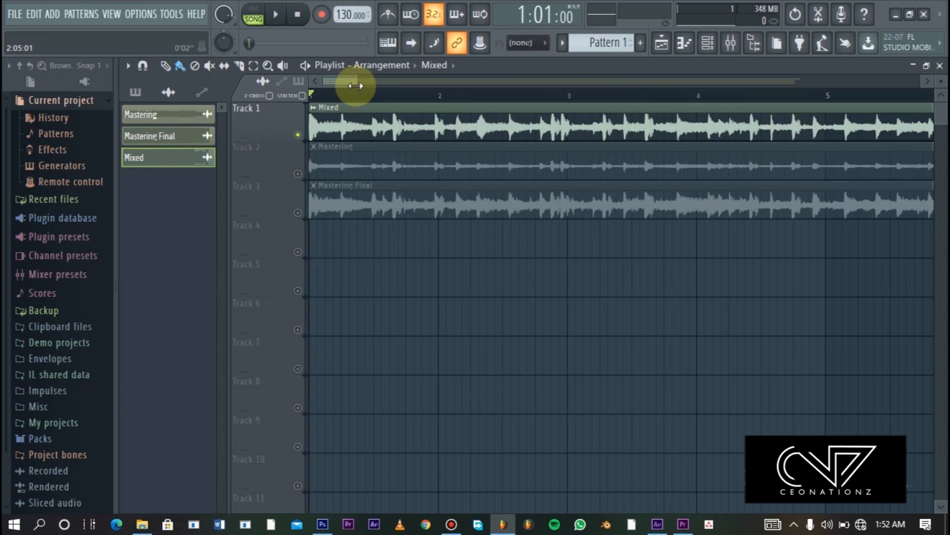
# Play the Mixed clip on Track 1, and solo Track 3 during playback to hear the Mastering Final clip
pyautogui.moveTo(355, 86); pyautogui.dragTo(360, 85)
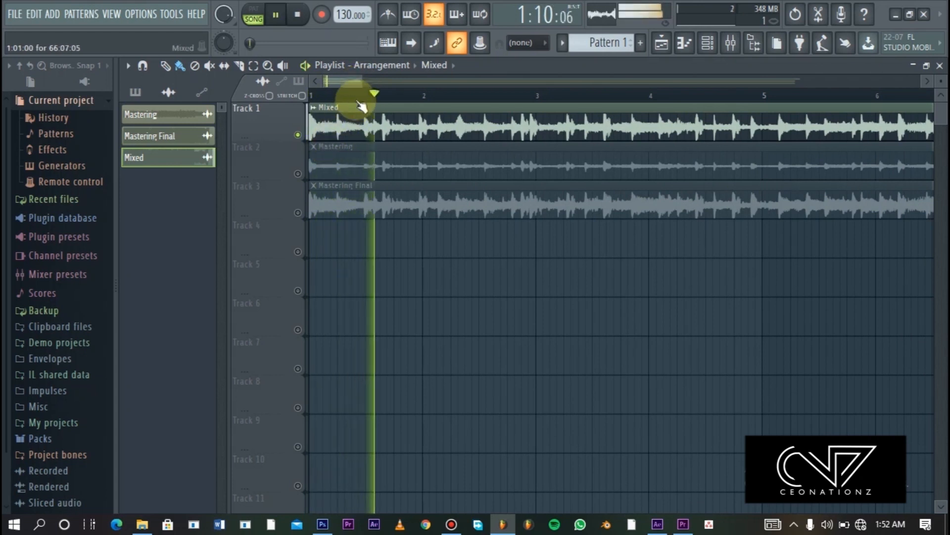
pyautogui.moveTo(361, 85)
pyautogui.mouseDown()
pyautogui.moveTo(381, 85)
pyautogui.moveTo(375, 89)
pyautogui.mouseUp()
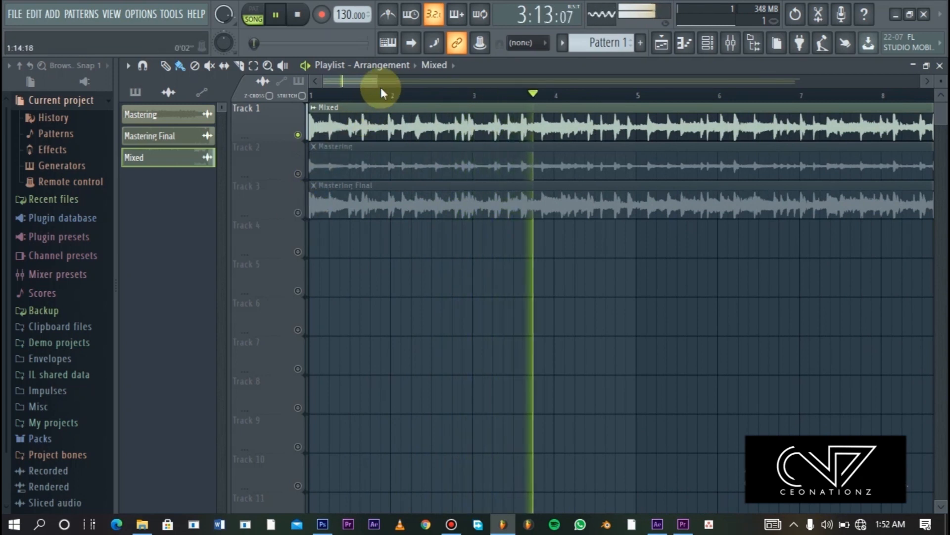
pyautogui.moveTo(390, 81); pyautogui.dragTo(402, 81)
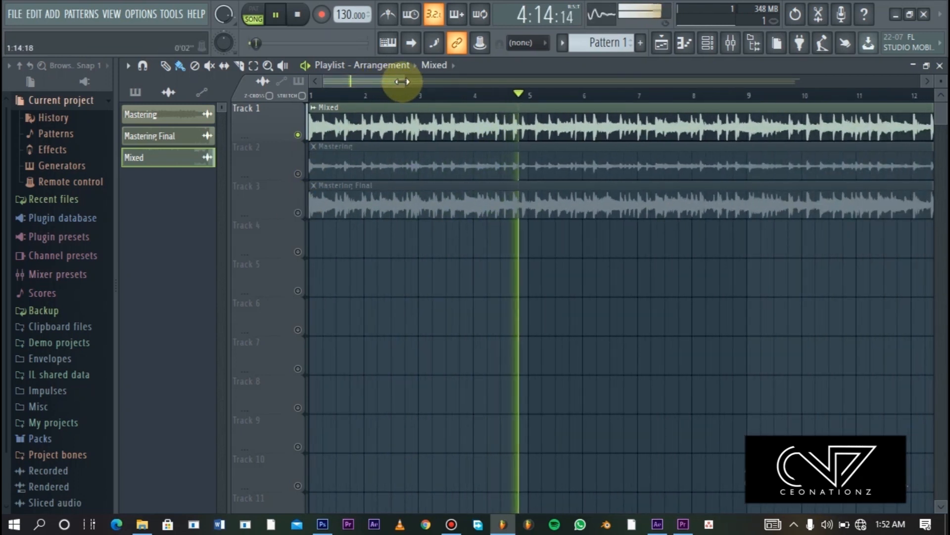
pyautogui.rightClick(299, 213)
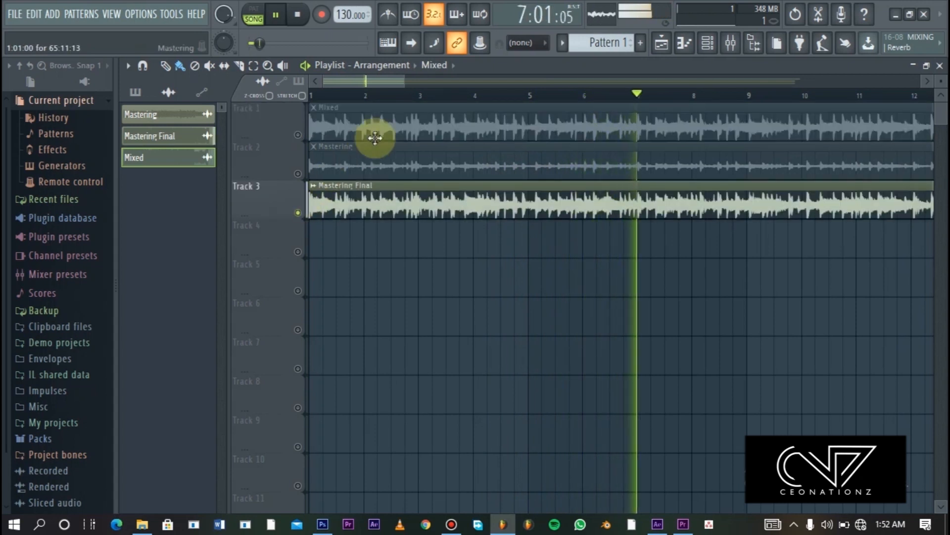
pyautogui.moveTo(405, 87); pyautogui.dragTo(467, 82)
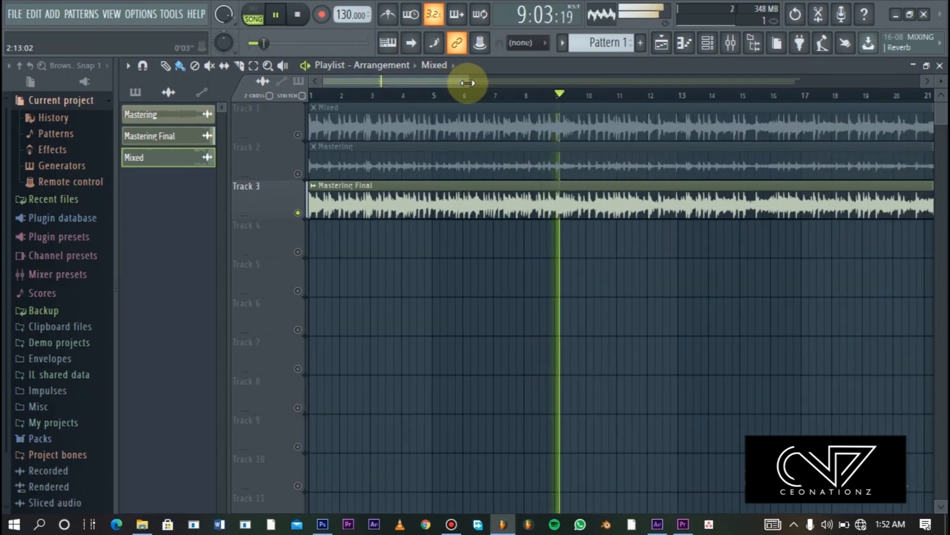
# Alternate the solo between Track 1 and Track 3 to compare the mix with the final master, ending on Track 1, and stop playback
pyautogui.rightClick(298, 136)
pyautogui.moveTo(469, 82); pyautogui.dragTo(518, 84)
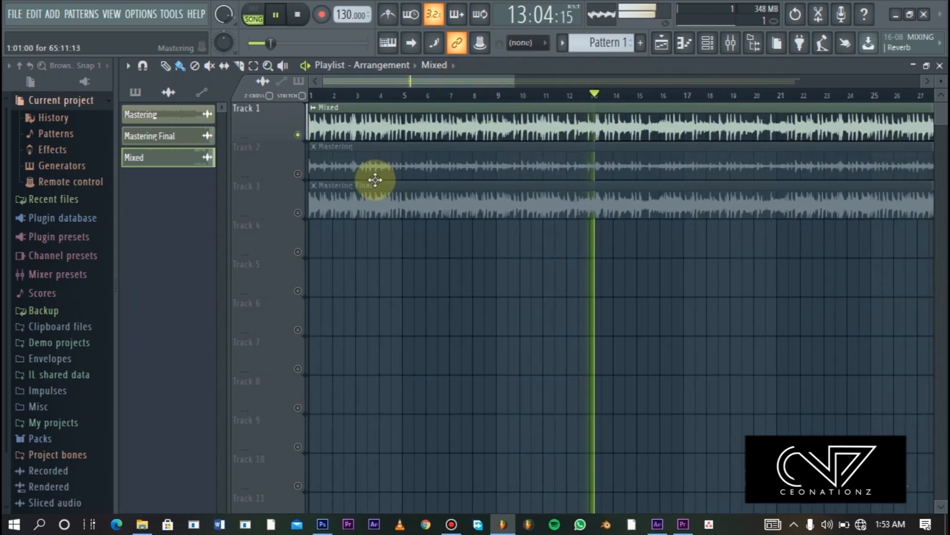
pyautogui.rightClick(298, 214)
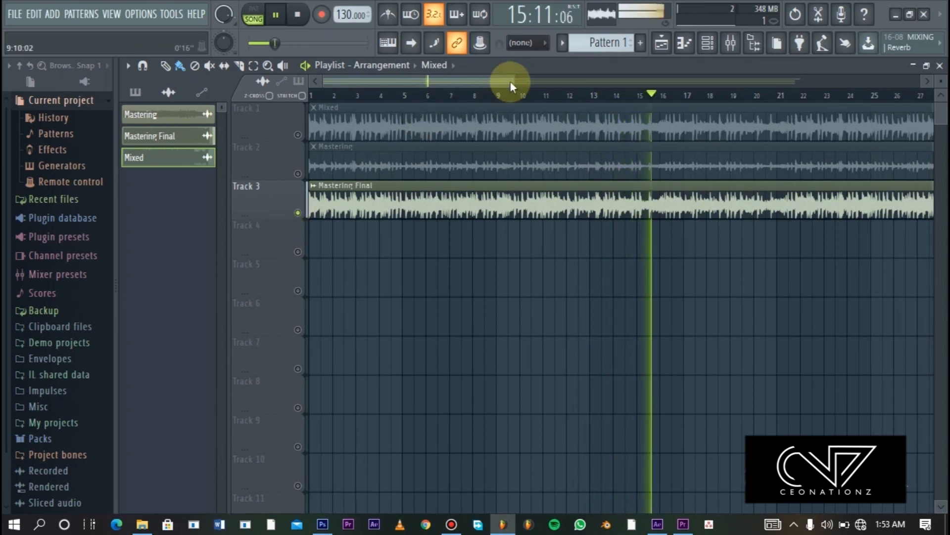
pyautogui.moveTo(513, 81); pyautogui.dragTo(551, 85)
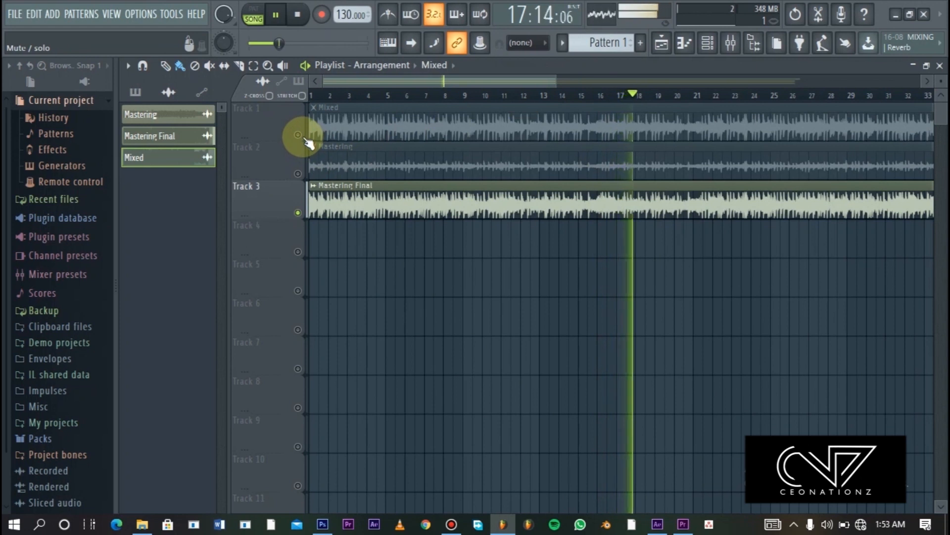
pyautogui.rightClick(298, 135)
pyautogui.press('space')
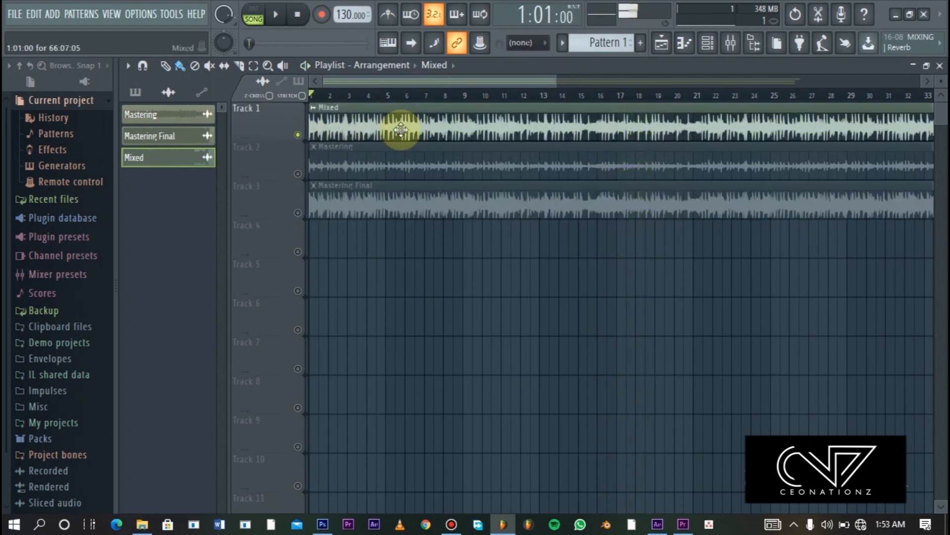